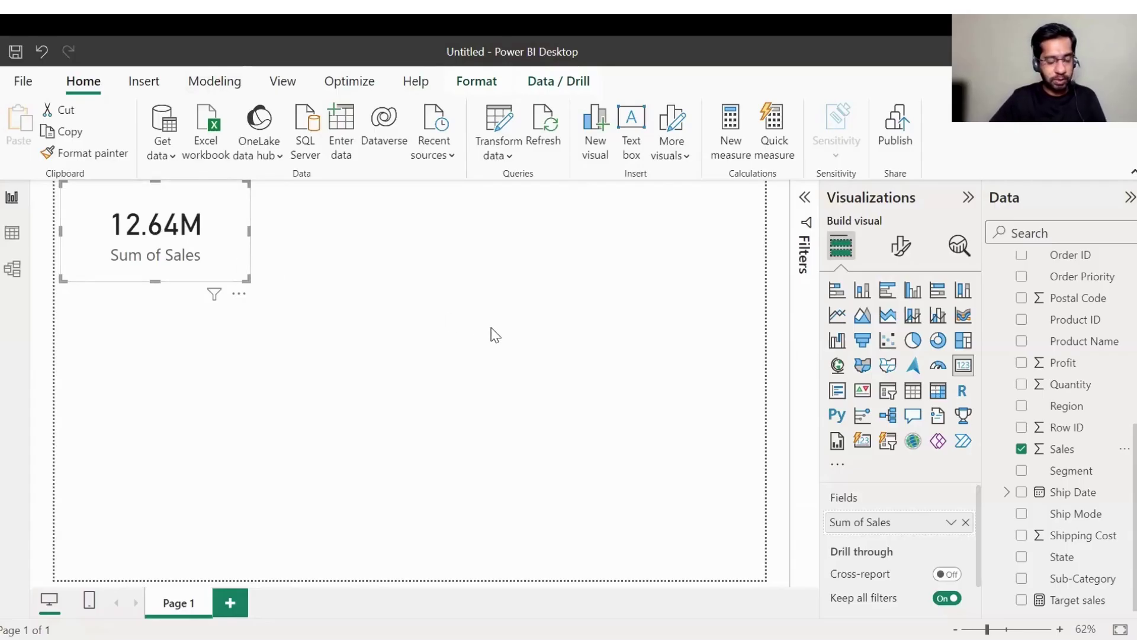
Undo the last field assignment and add the Sales field to the selected card again
key("ctrl+z")
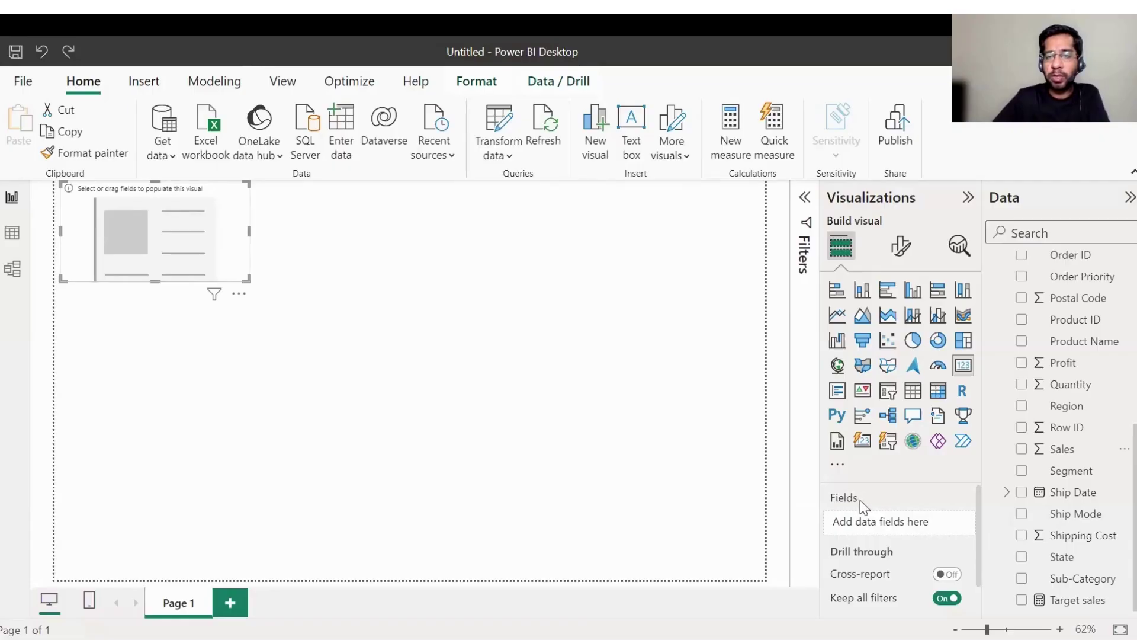
left_click_drag(1073, 455, 902, 526)
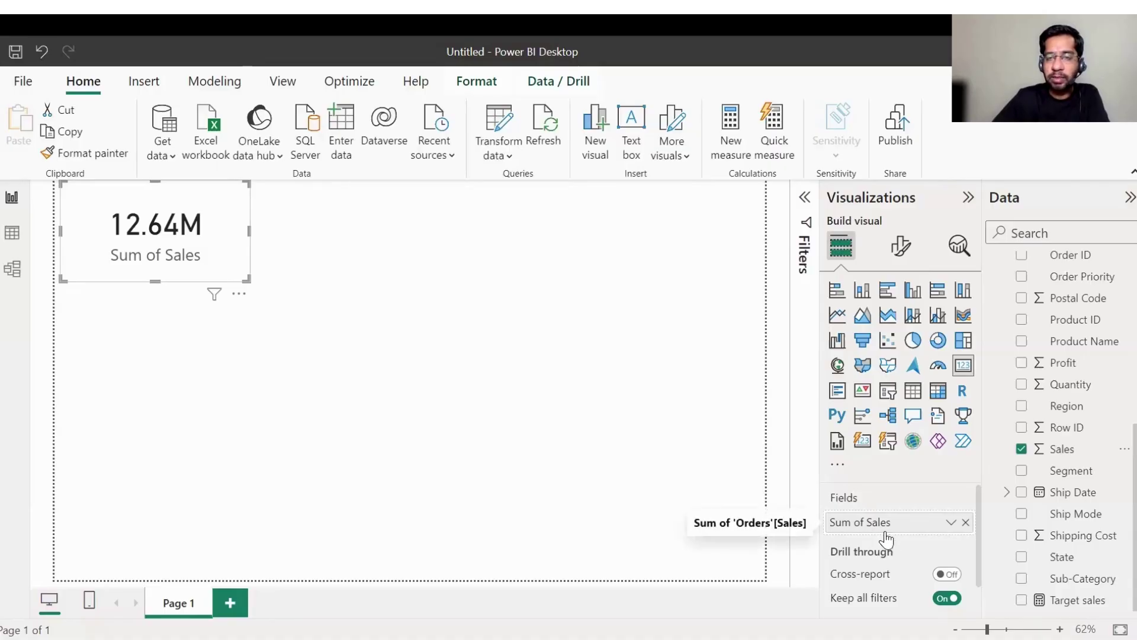
Try the Average and Maximum aggregations on the Sales card and return it to Sum
left_click(951, 523)
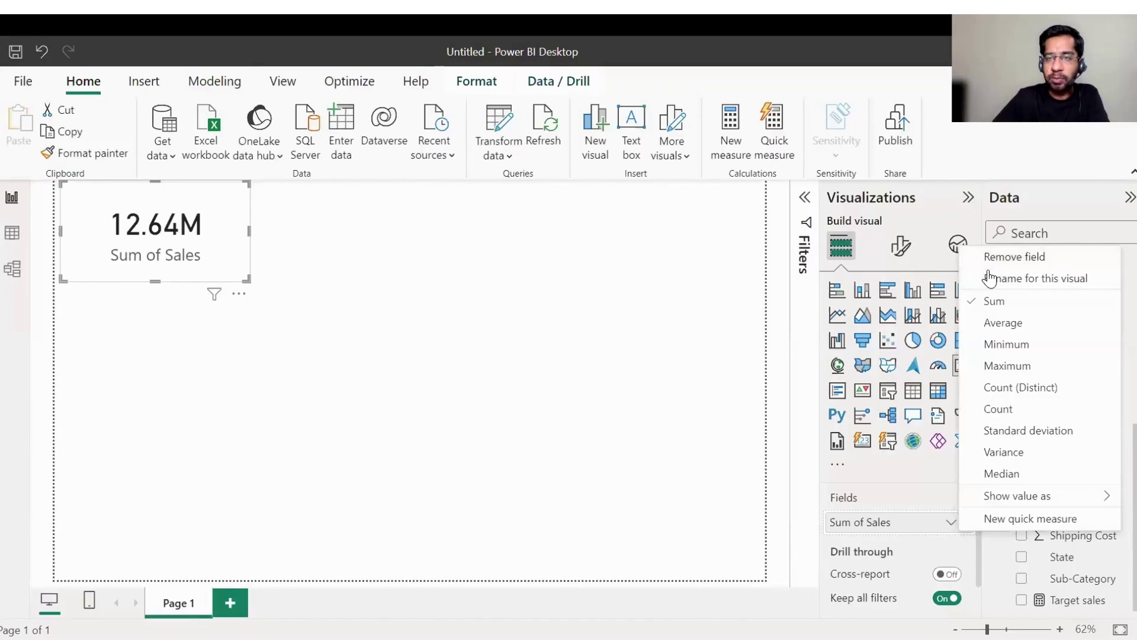
left_click(1000, 324)
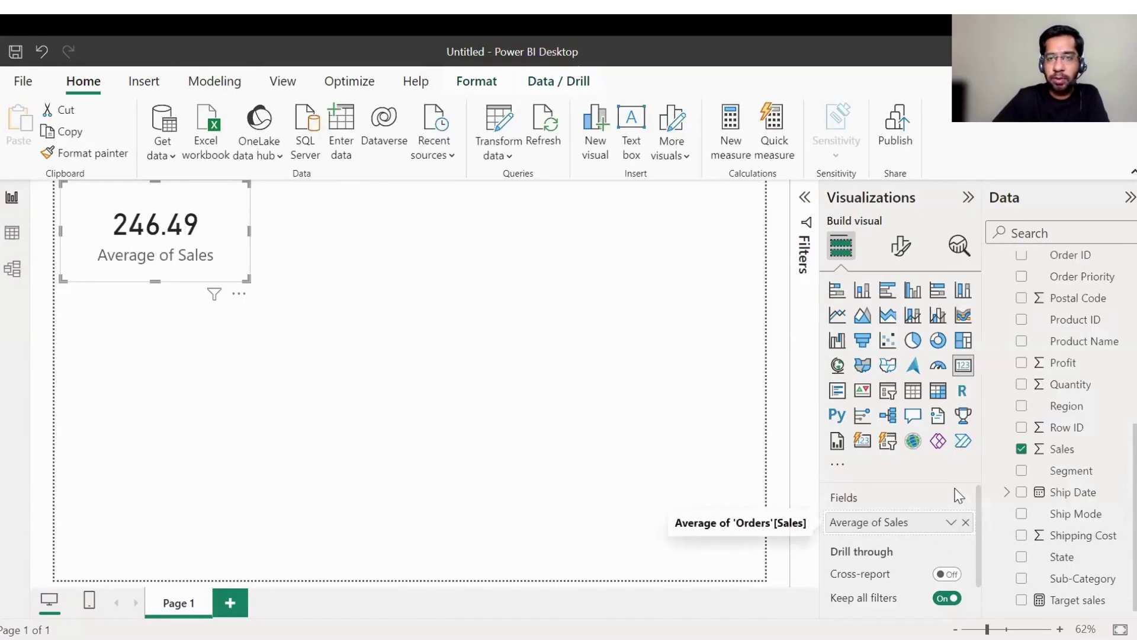
left_click(950, 522)
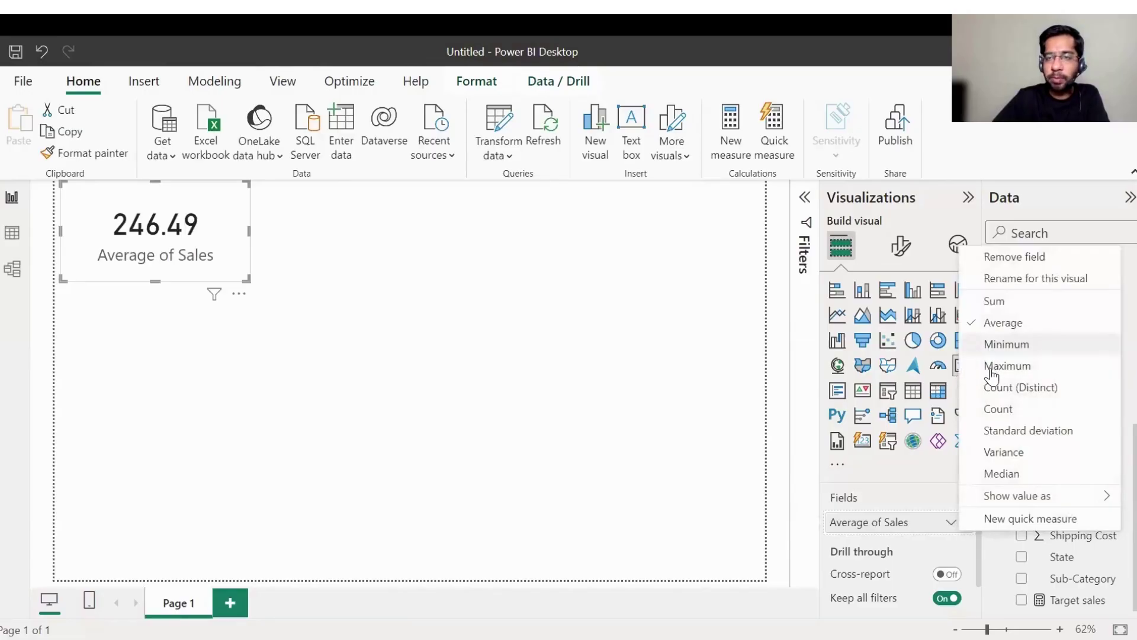
left_click(1007, 365)
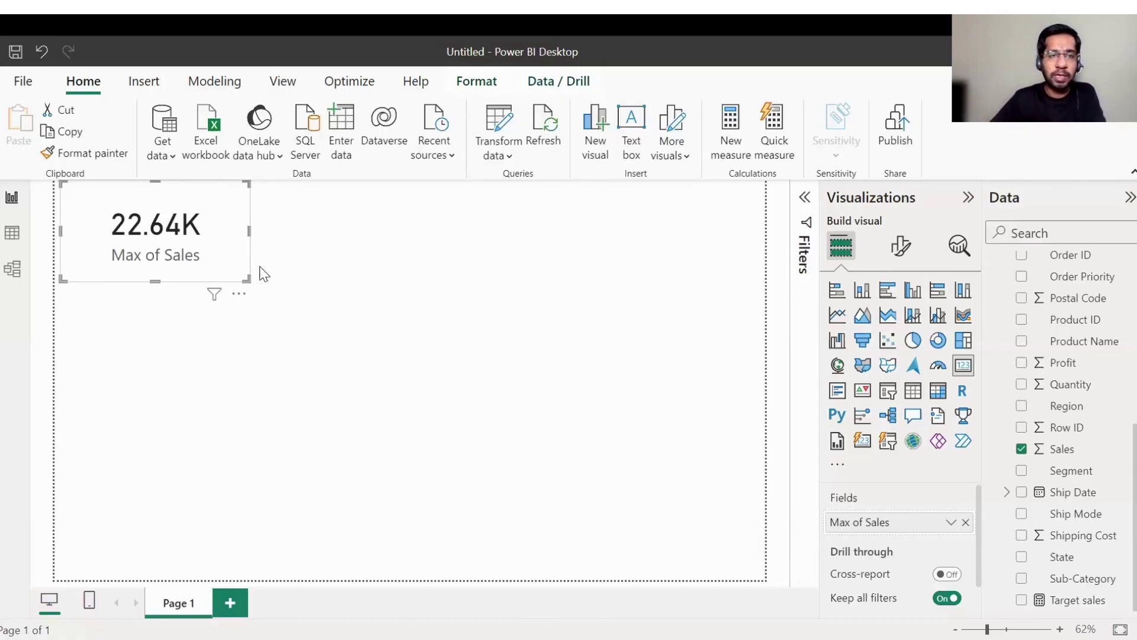
left_click(949, 523)
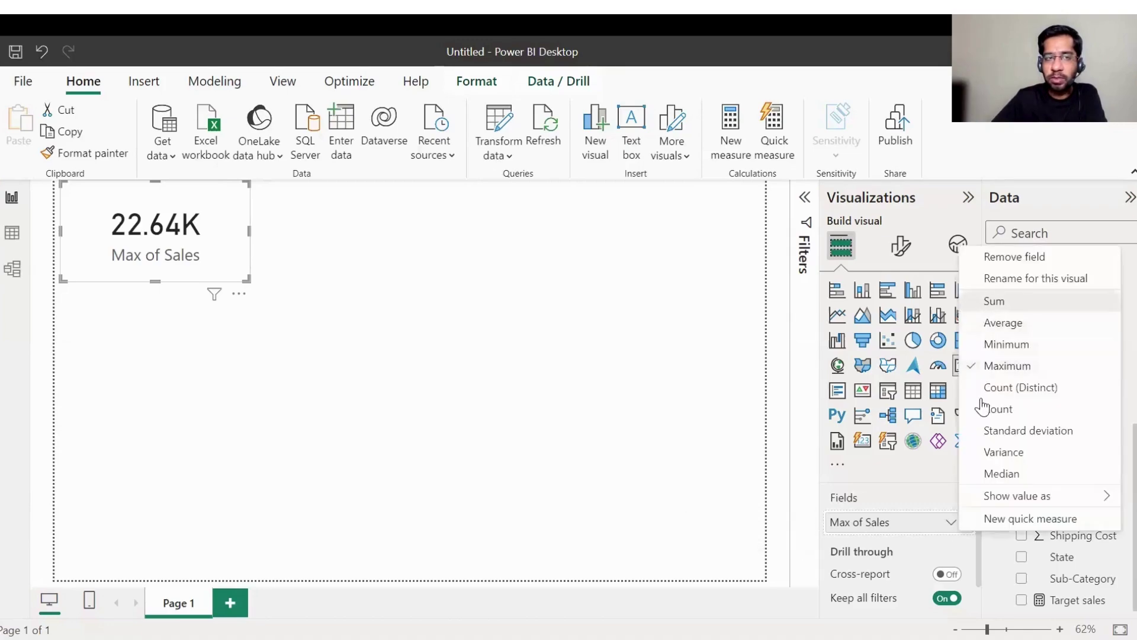
left_click(986, 303)
Shrink the Sum of Sales card to about 271 wide by 137 high
left_click(452, 320)
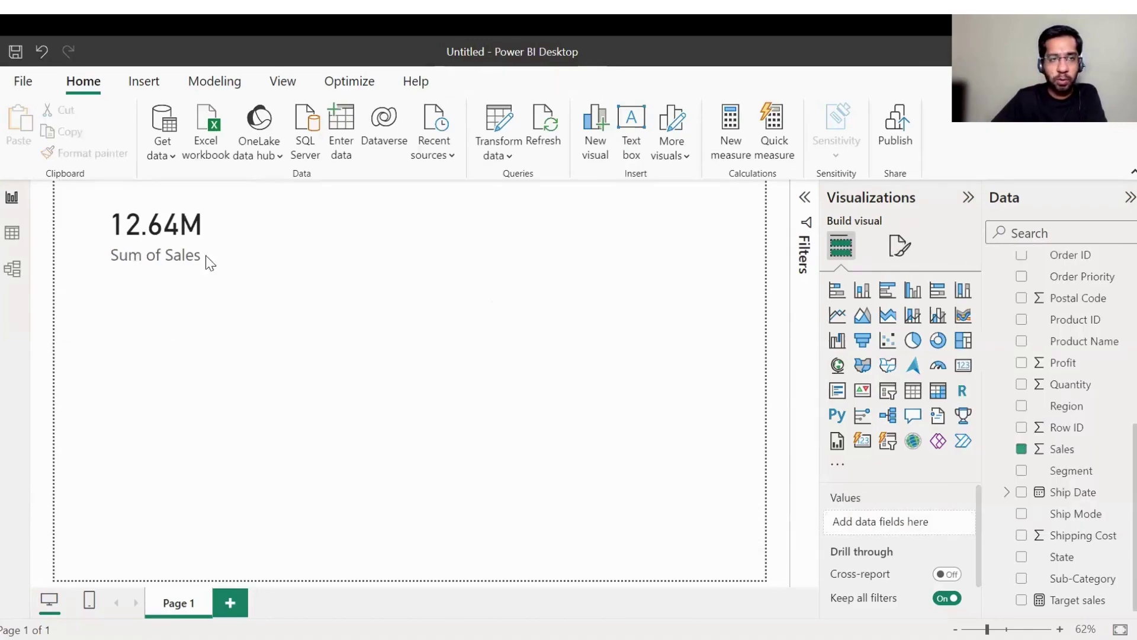
left_click(247, 279)
left_click_drag(247, 280, 210, 255)
Add a second card beside the Sum of Sales card and fill it with the Profit field
left_click(963, 365)
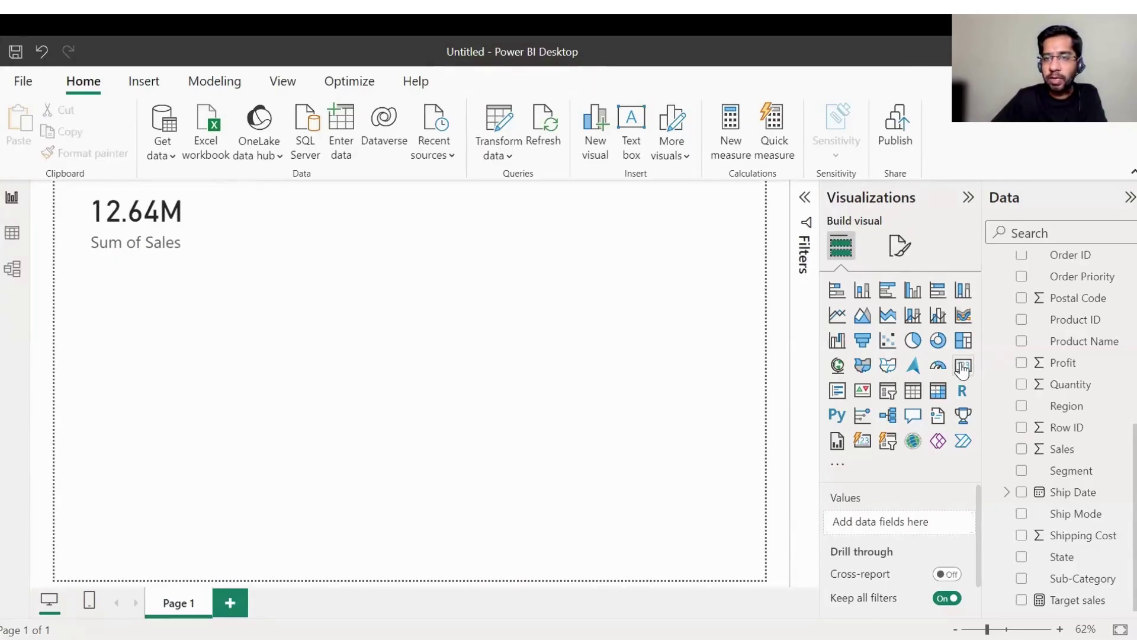
left_click_drag(149, 336, 267, 227)
left_click(599, 461)
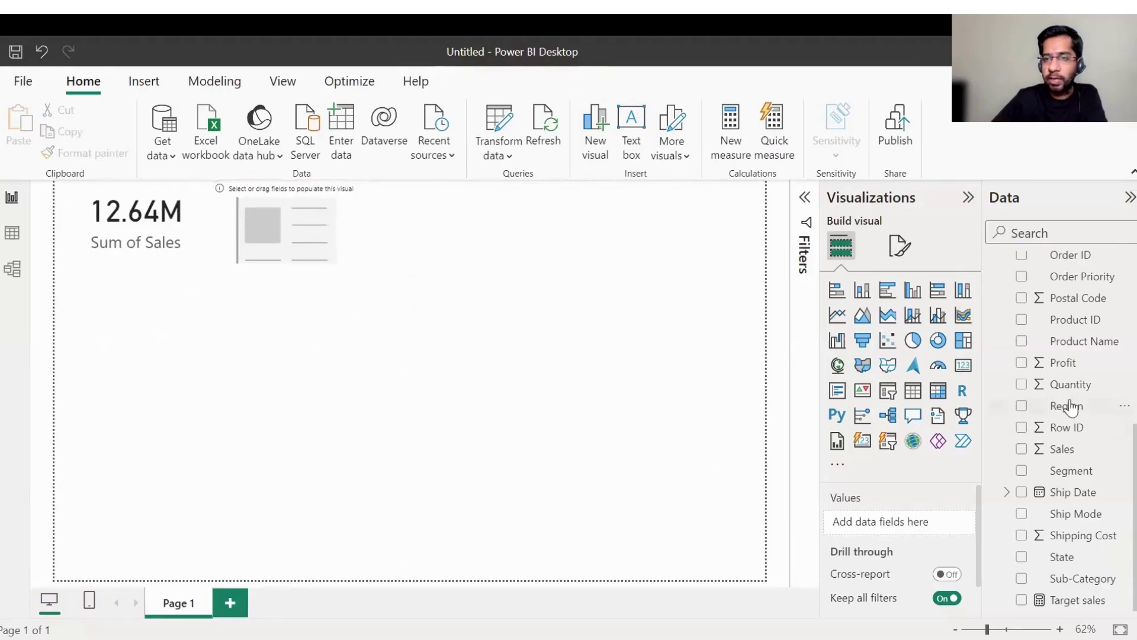
left_click_drag(1069, 364, 300, 231)
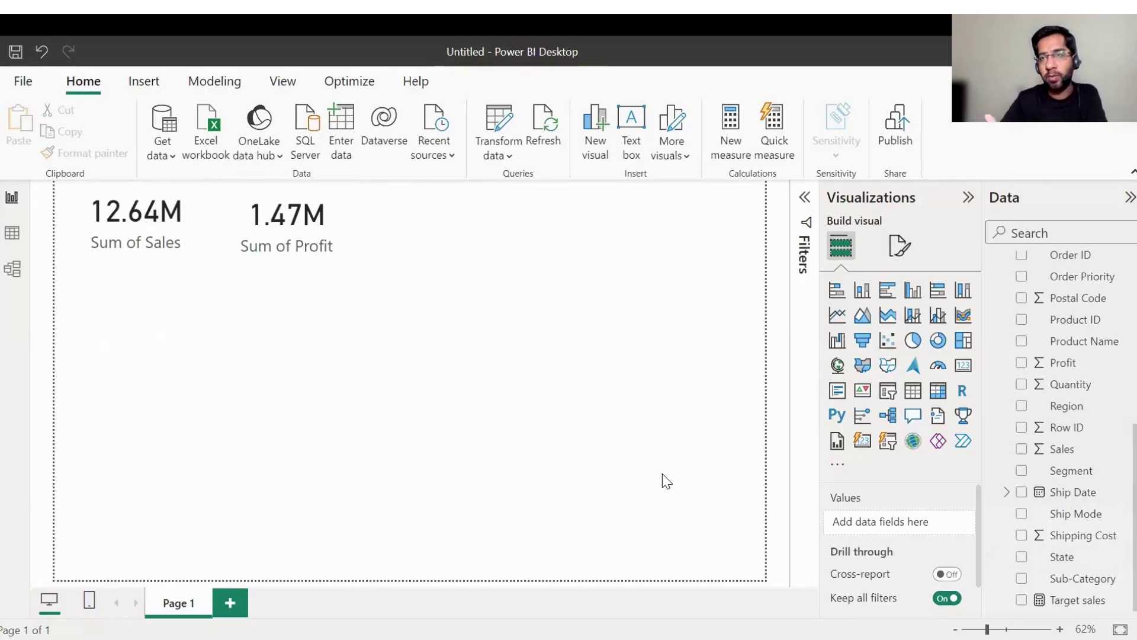
Add a third card beside the Sum of Profit card and fill it with the Quantity field
left_click(963, 365)
left_click_drag(134, 335, 436, 212)
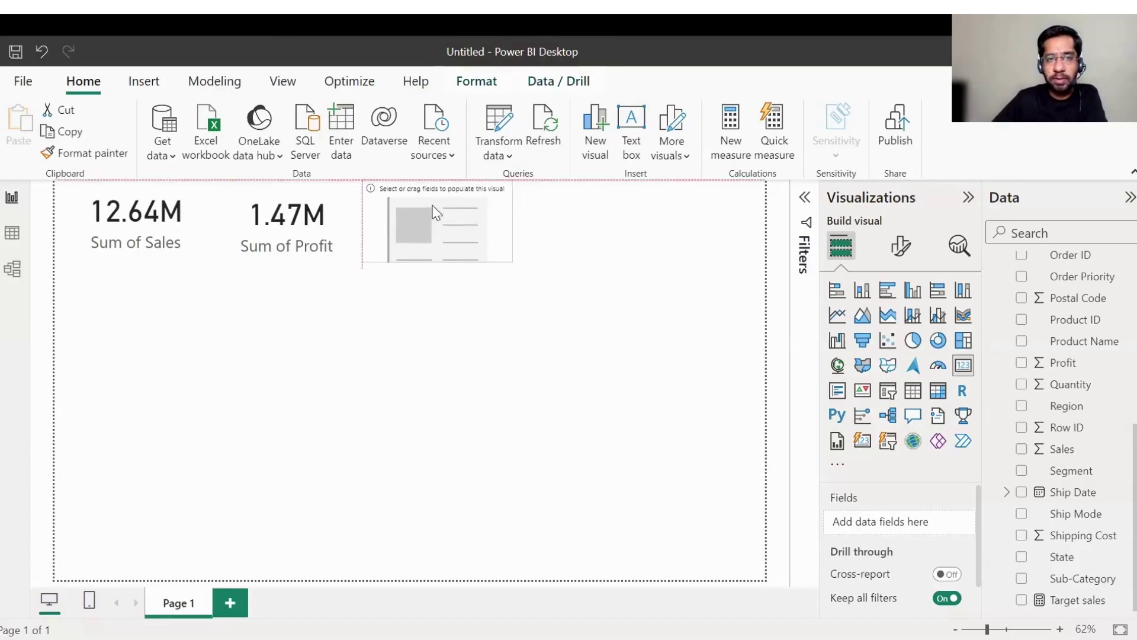
key("Escape")
scroll(1066, 498, "up", 2)
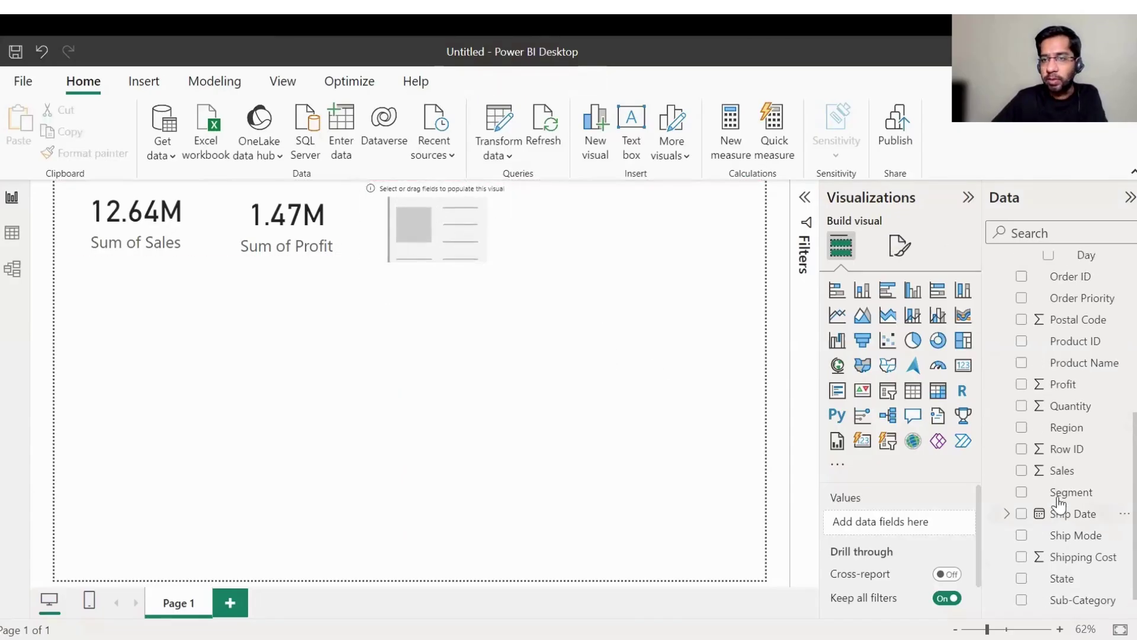
left_click_drag(1063, 441, 468, 224)
key("Escape")
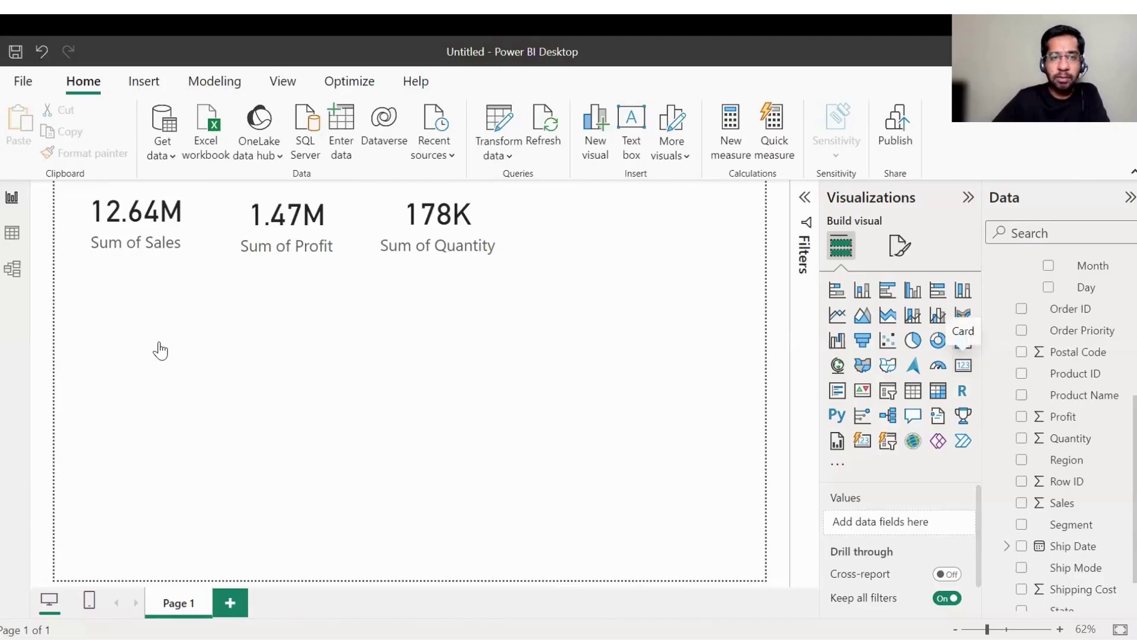
Place a fourth card beside the Sum of Quantity card and show the average of Discount in it
left_click_drag(145, 353, 607, 223)
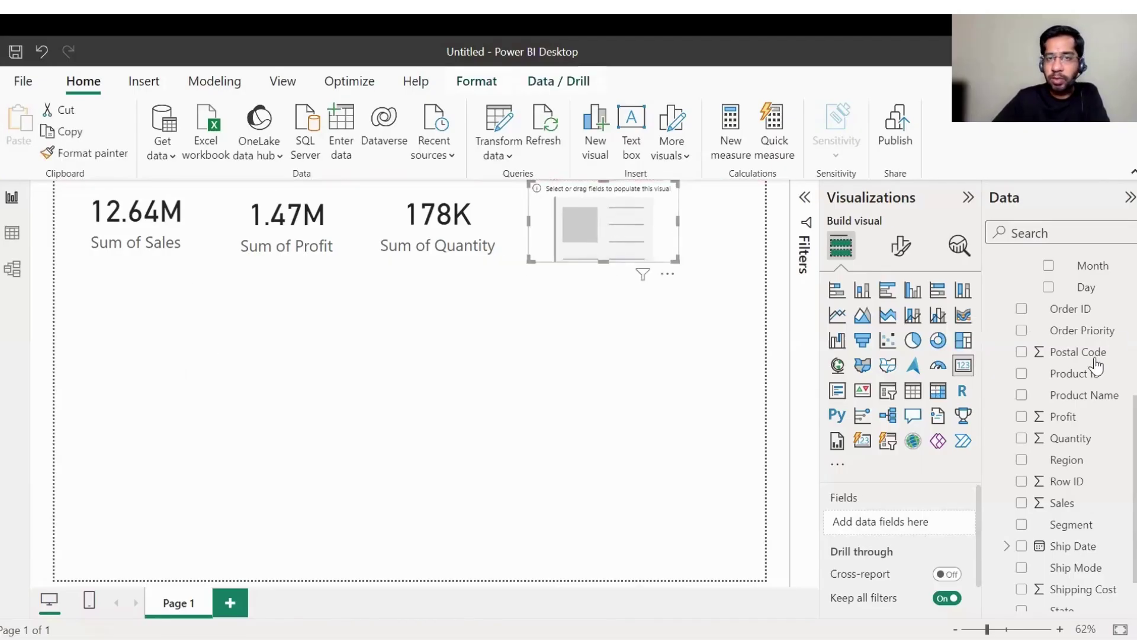
scroll(1054, 412, "up", 5)
scroll(1063, 388, "down", 3)
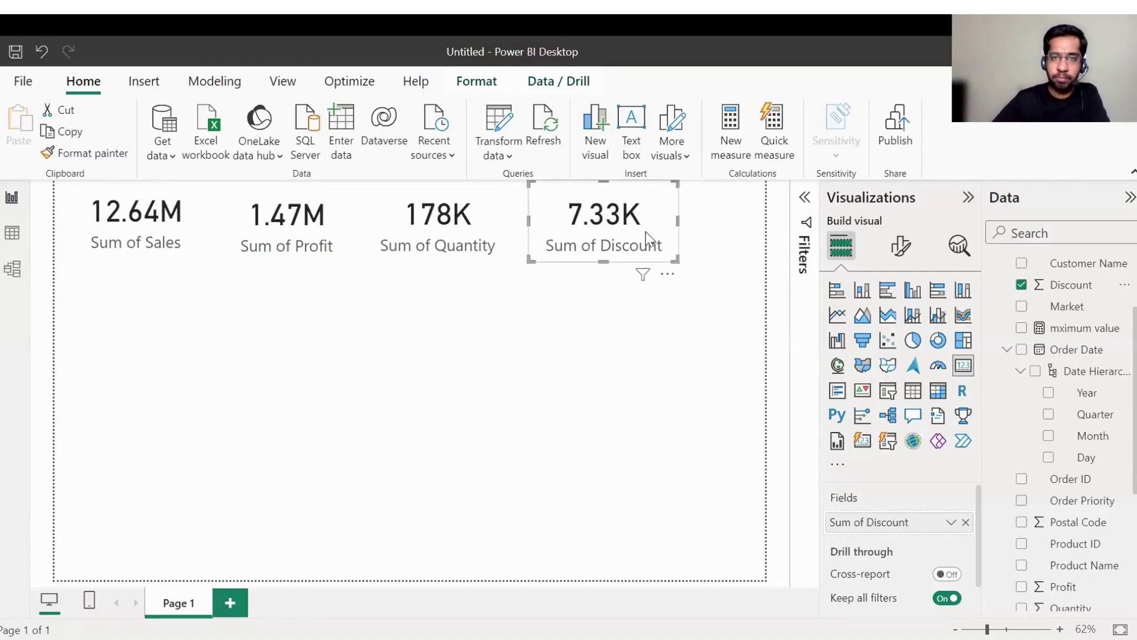
left_click(951, 522)
left_click(1004, 323)
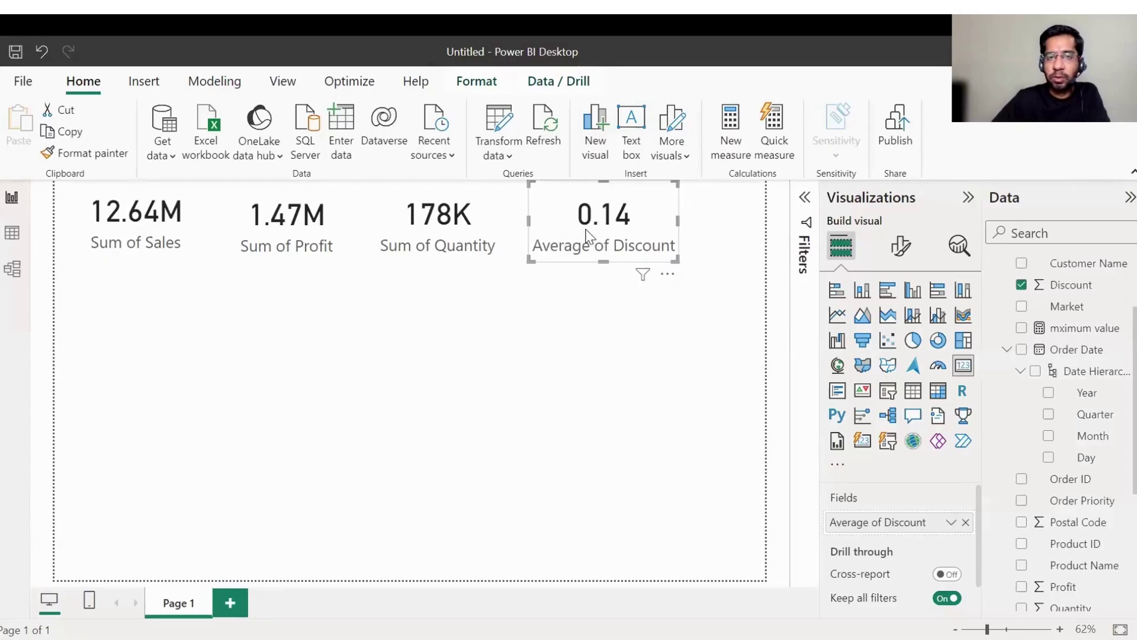
left_click(581, 391)
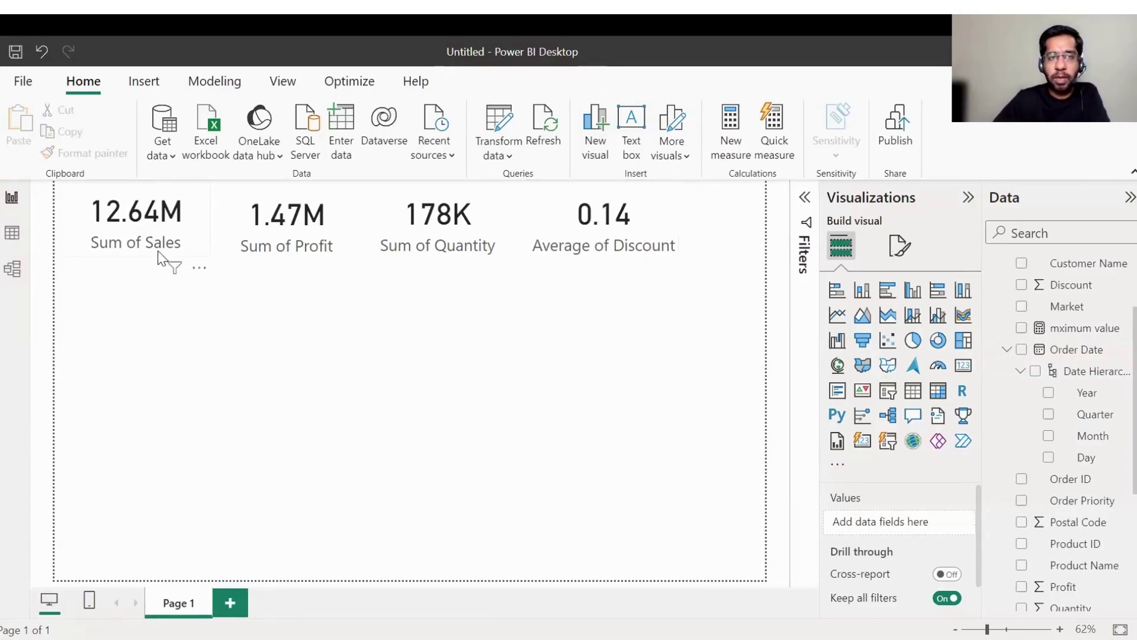
Make the callout value of the Sum of Sales card blue and bold
left_click(190, 226)
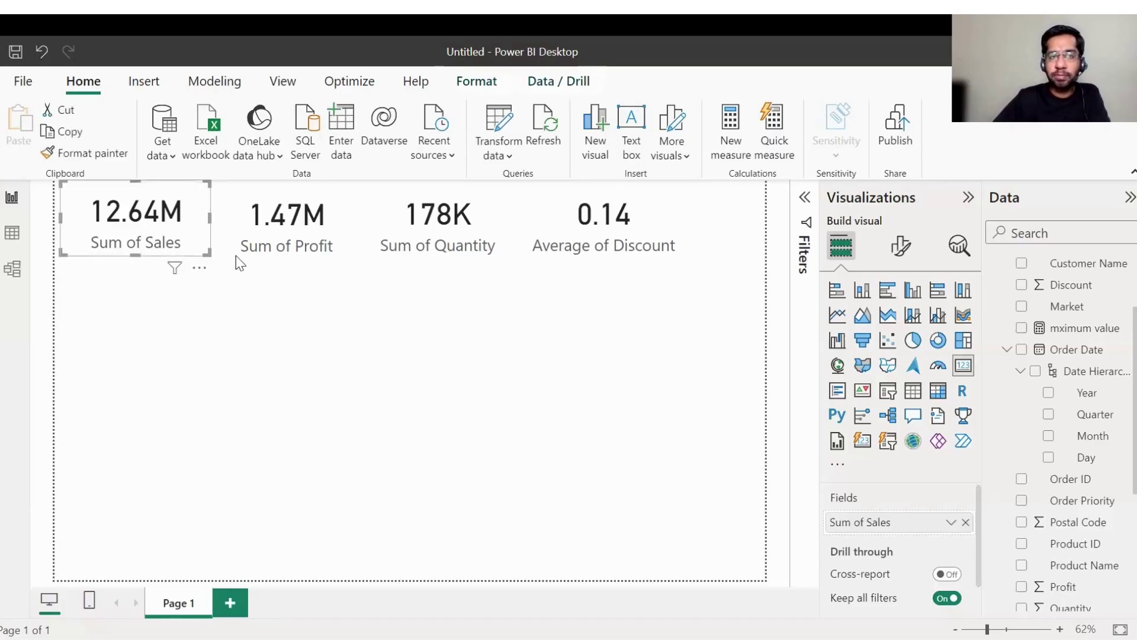
left_click(901, 246)
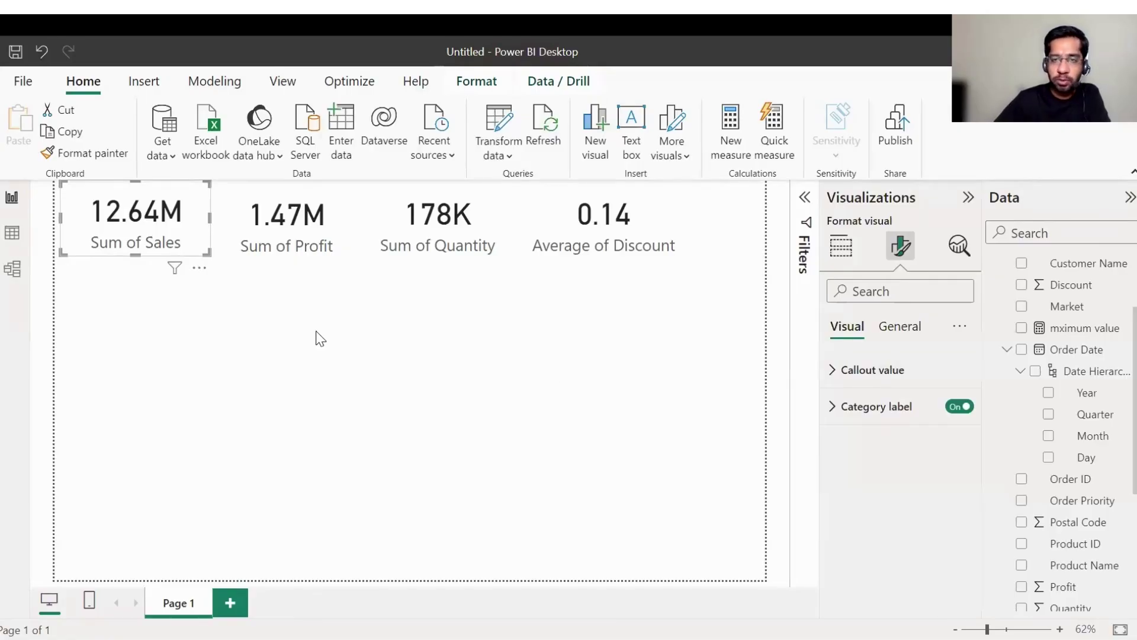
left_click(835, 371)
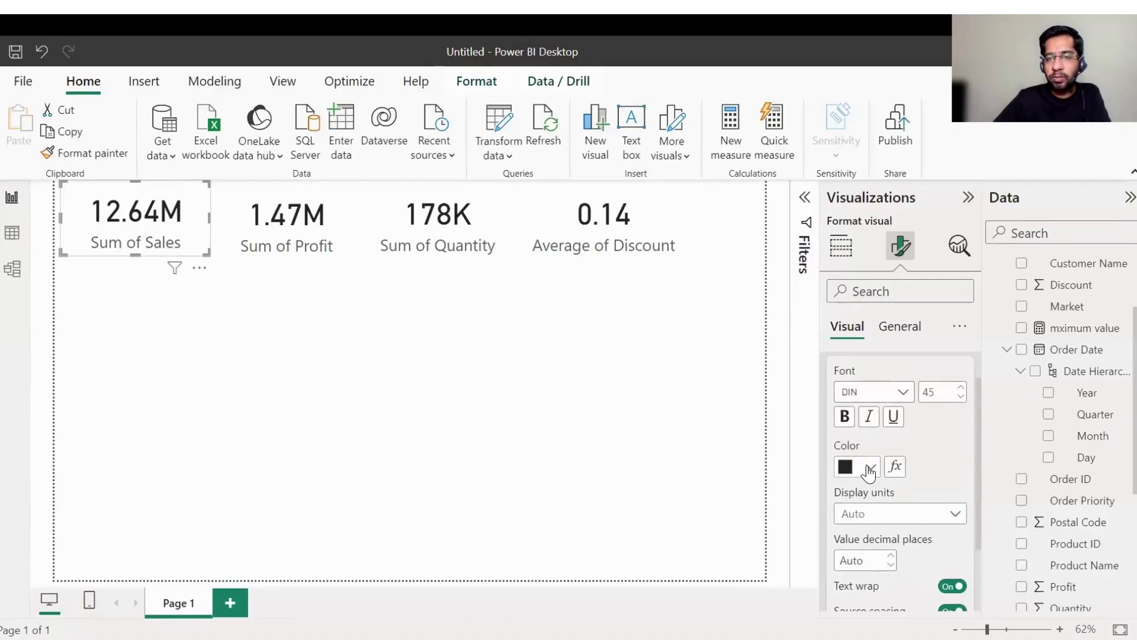
left_click(869, 468)
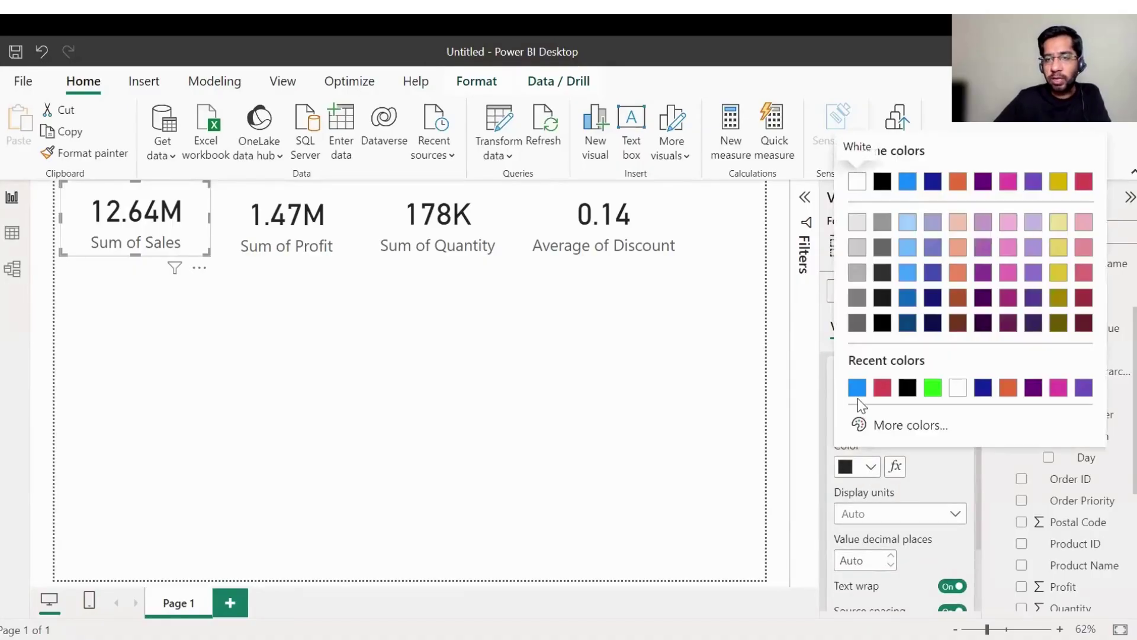
left_click(857, 389)
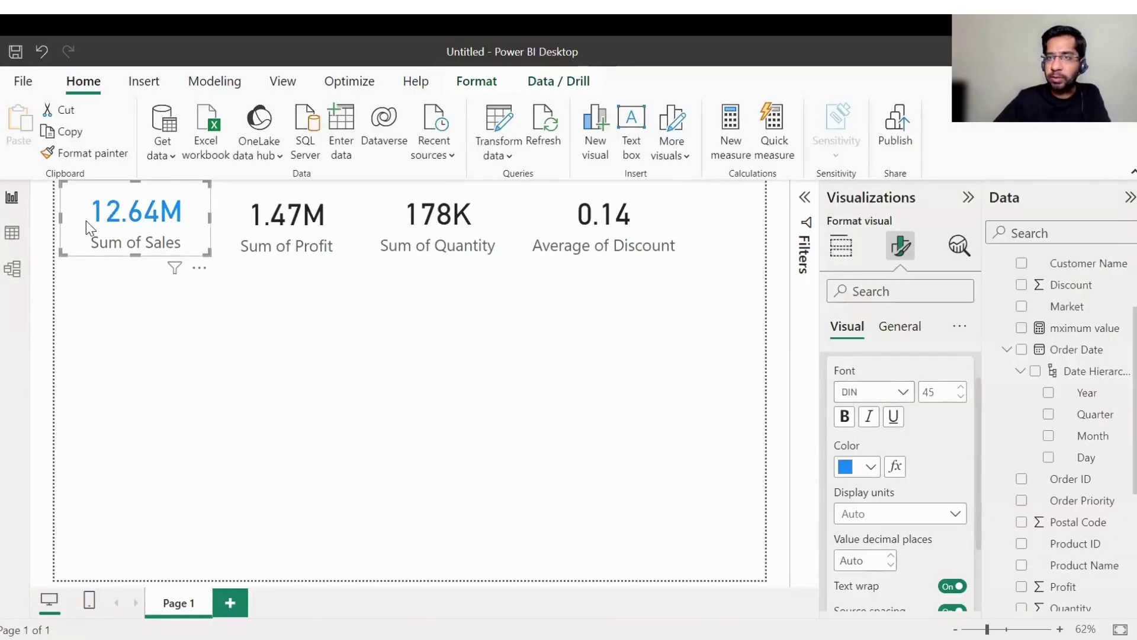
left_click(847, 424)
Set the callout value of the Sum of Sales card to 1 decimal place
scroll(921, 406, "down", 2)
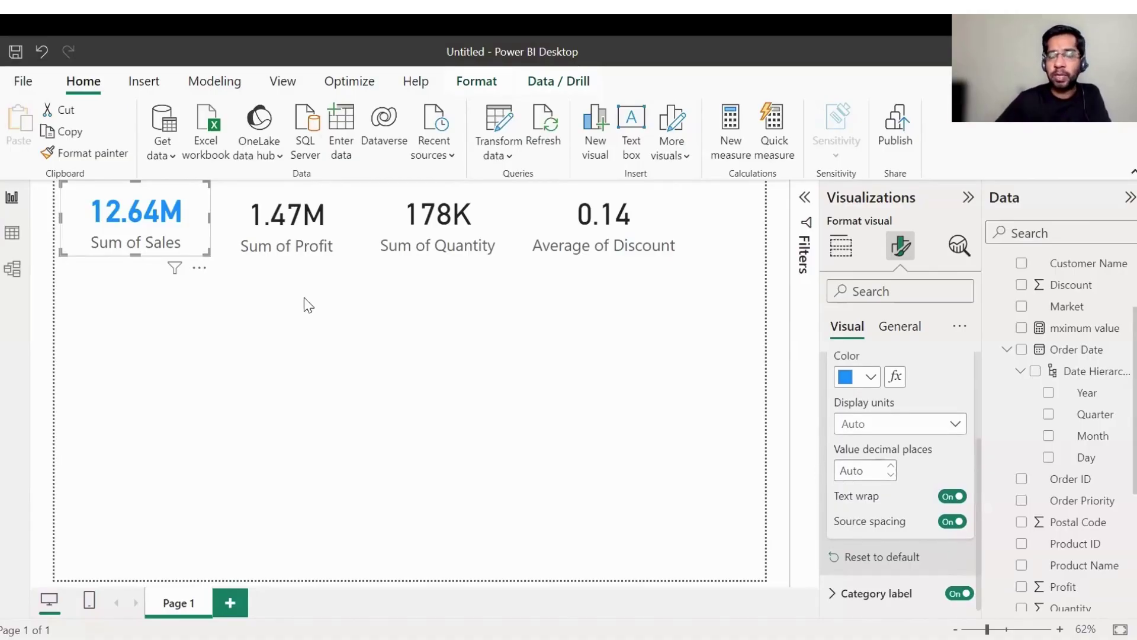
left_click(867, 469)
type("1")
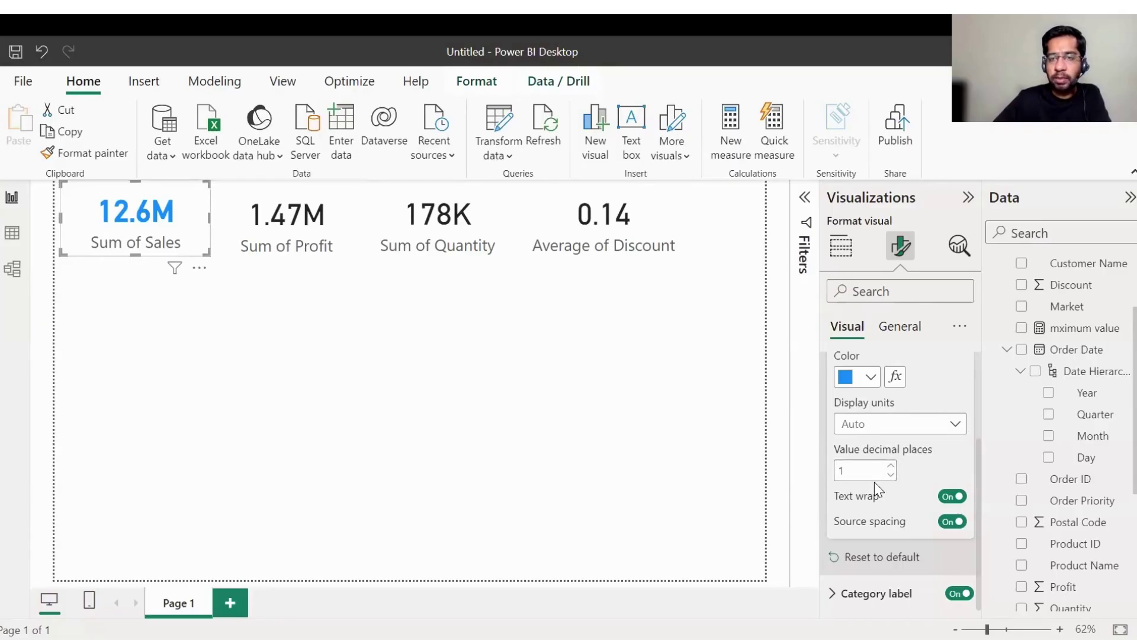
Make the category label of the Sum of Sales card bold and black (#000000), and collapse the formatting sections
left_click(835, 598)
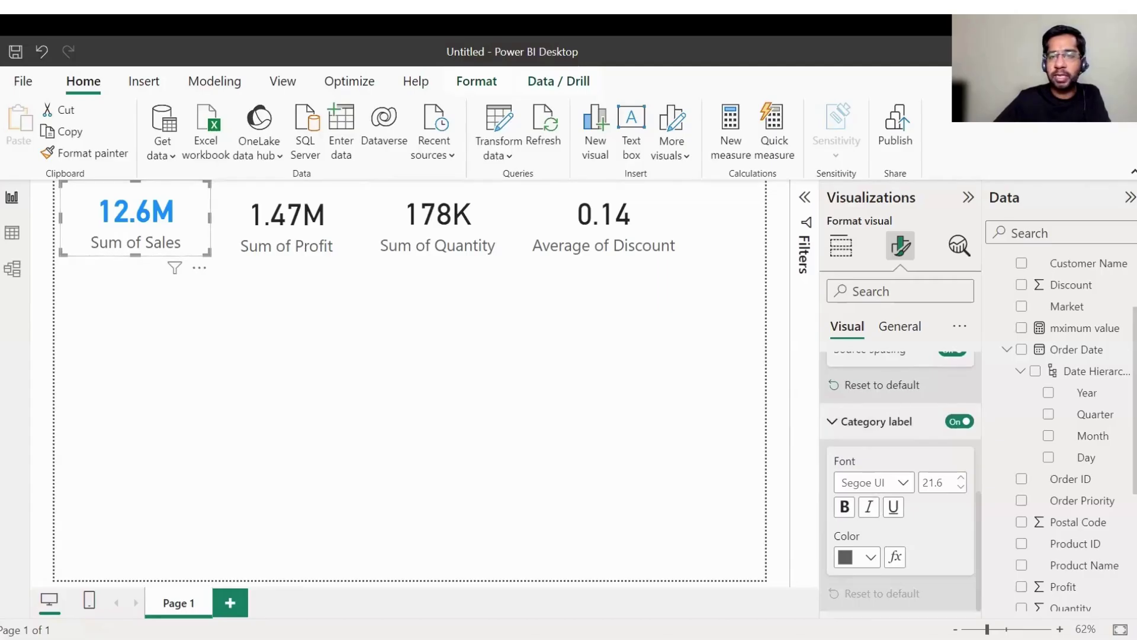
left_click(844, 506)
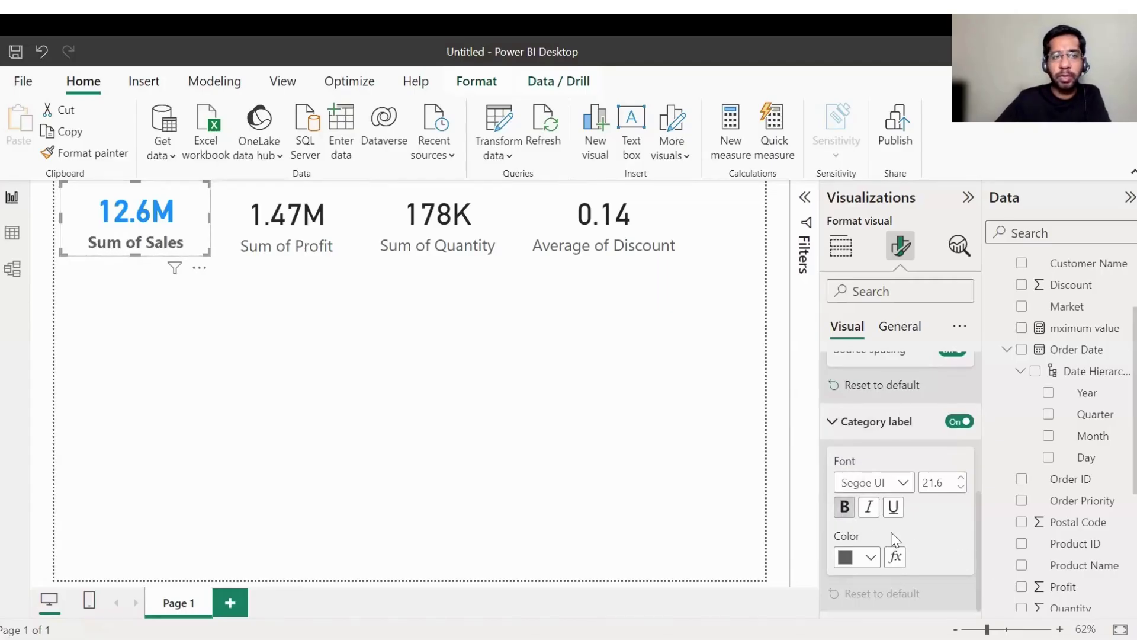
left_click(853, 558)
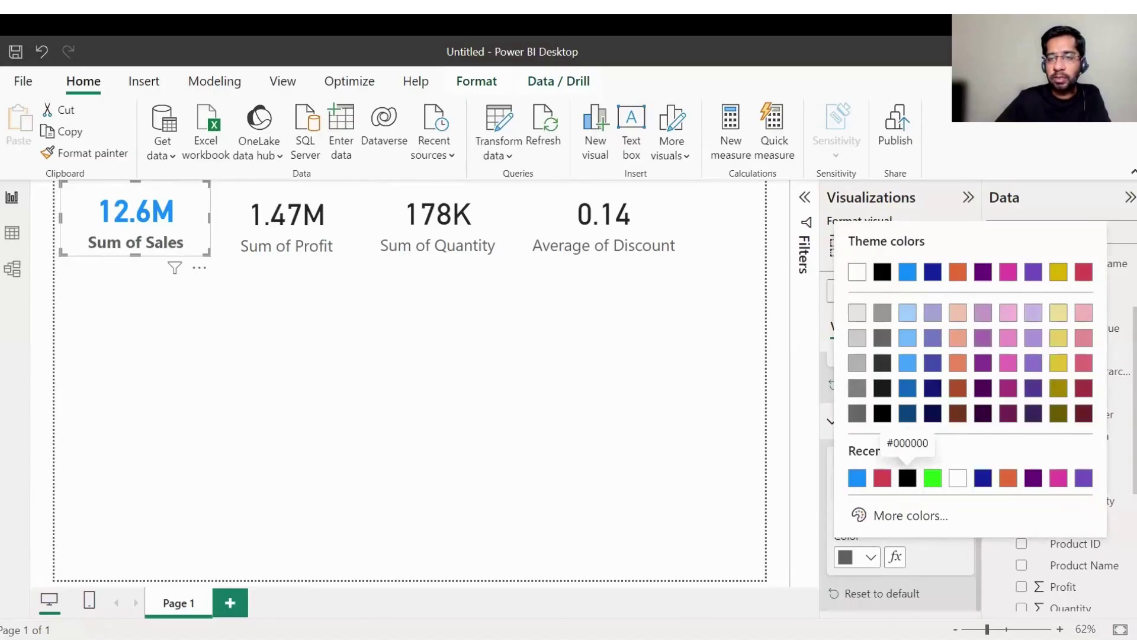
left_click(907, 477)
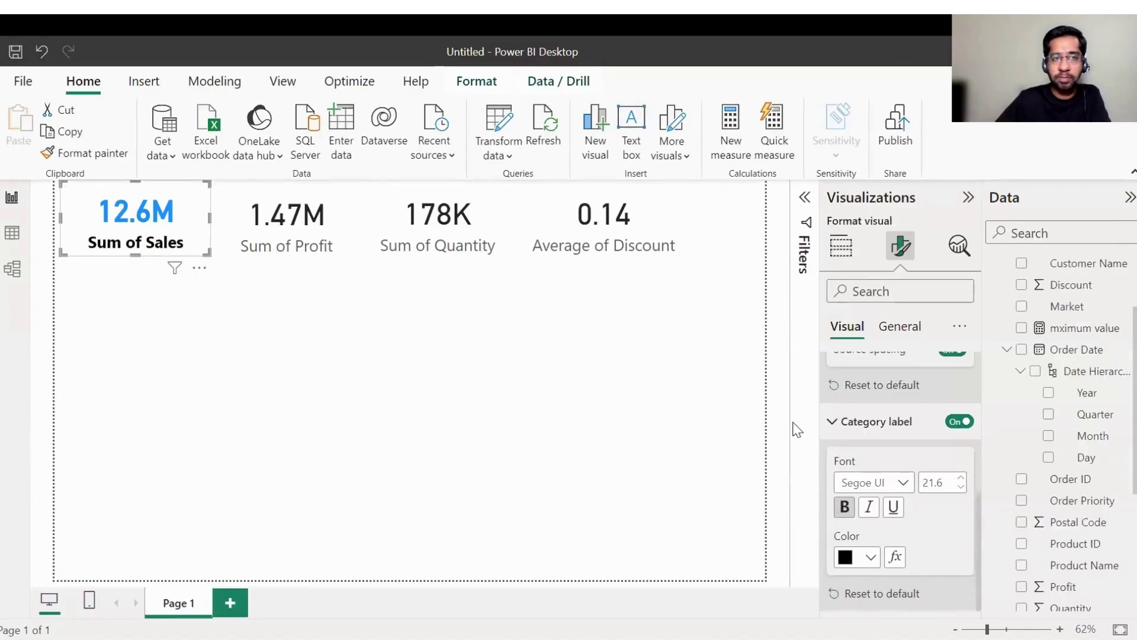
double_click(945, 481)
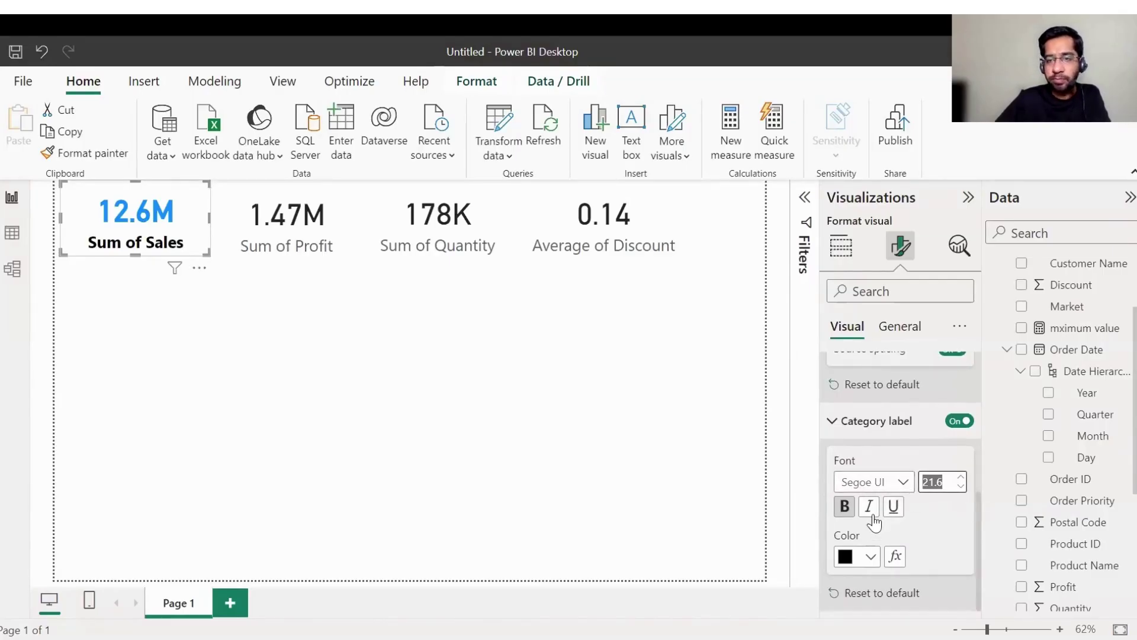
scroll(870, 509, "up", 5)
left_click(837, 369)
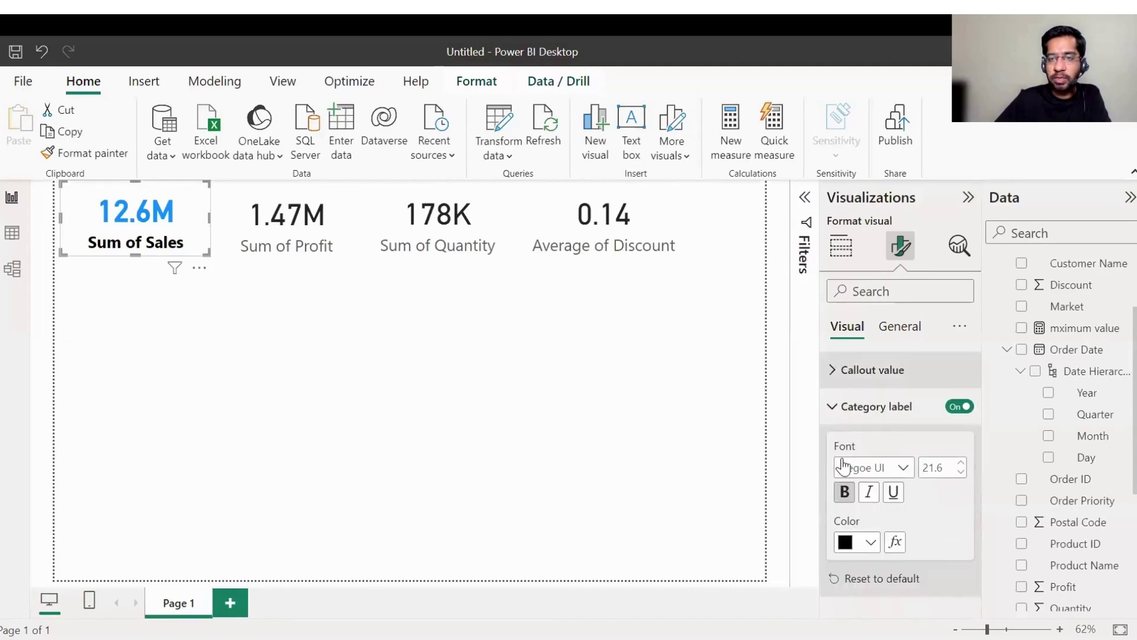
left_click(831, 407)
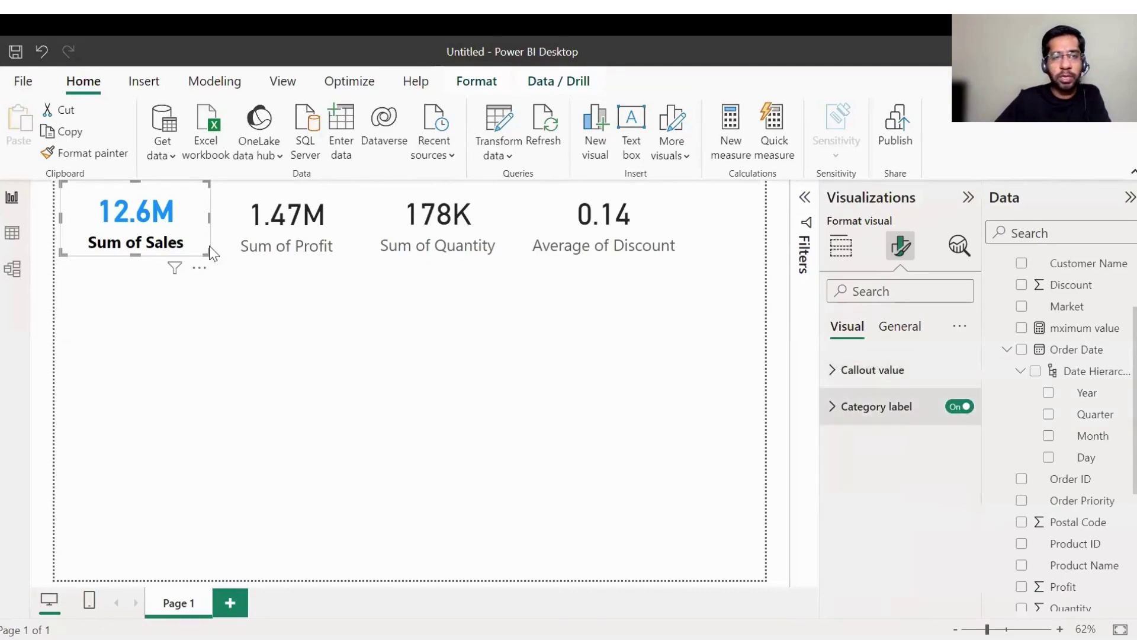
Set the width of the Sum of Sales card to 270 in its general size properties
left_click(897, 327)
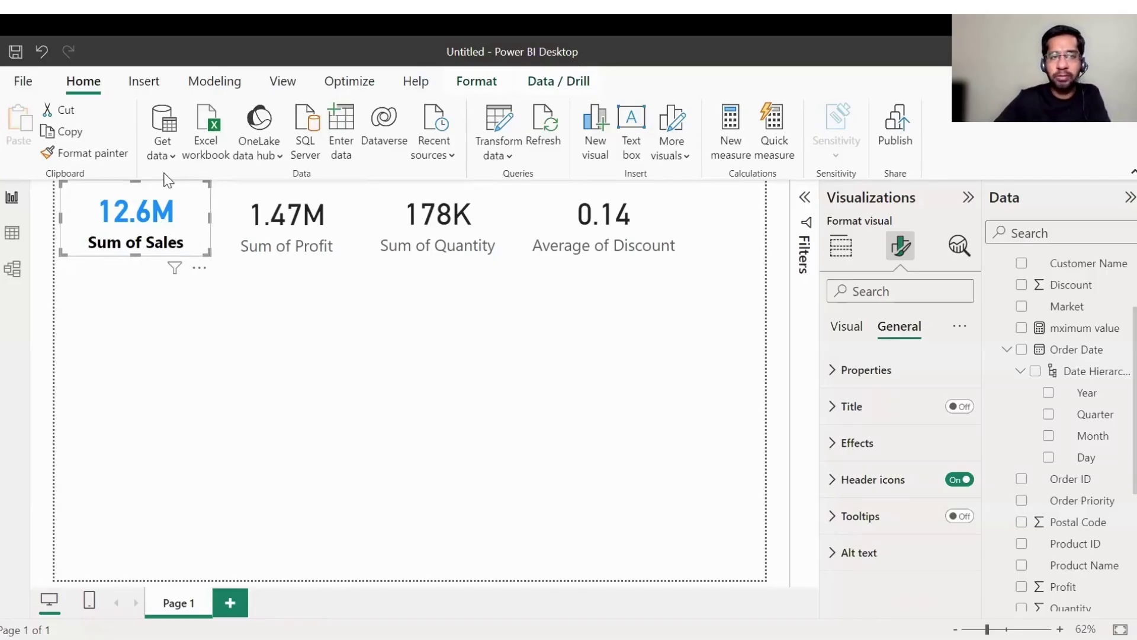
left_click(833, 372)
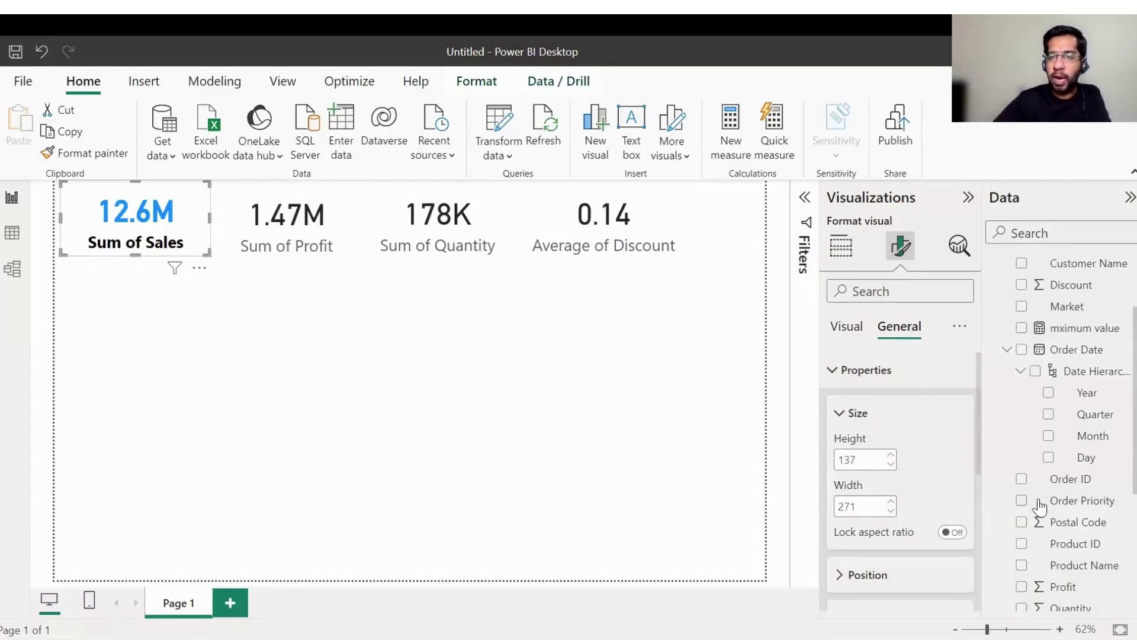
left_click(868, 458)
left_click(865, 507)
type("2")
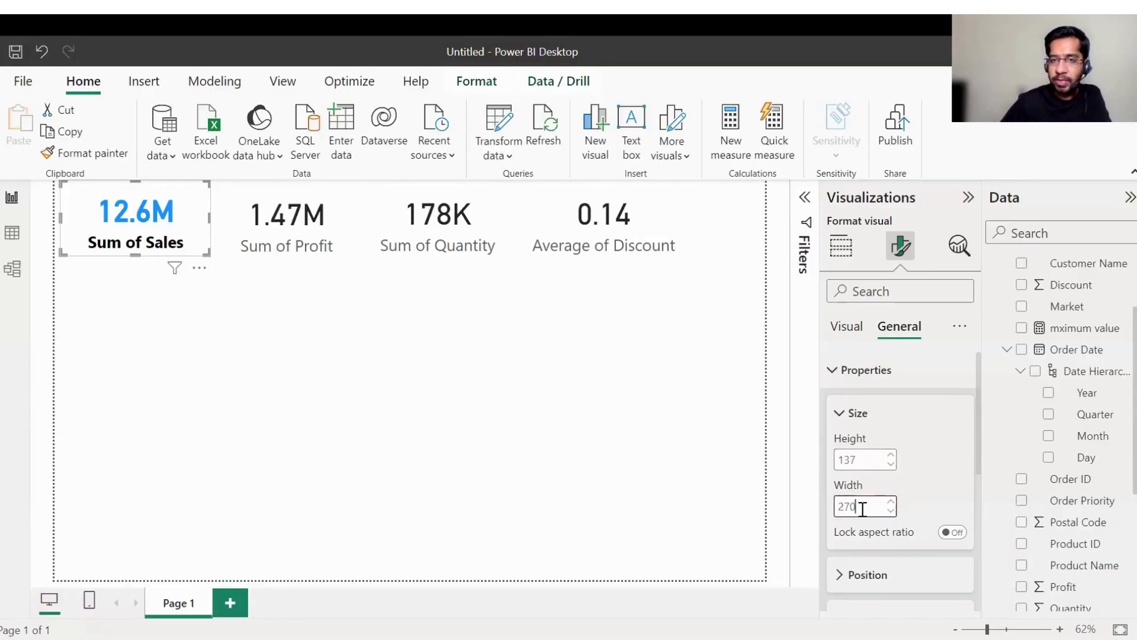
Set the Sum of Sales card's size to a width of 270 and a height of 140
type("70")
left_click(869, 461)
type("140")
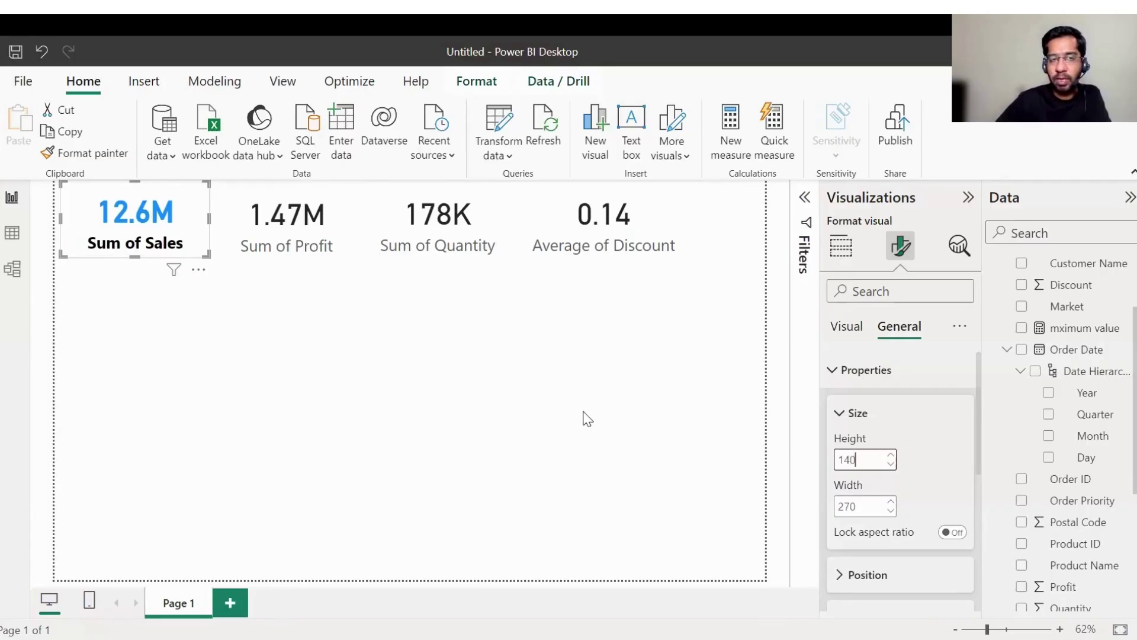
left_click(264, 257)
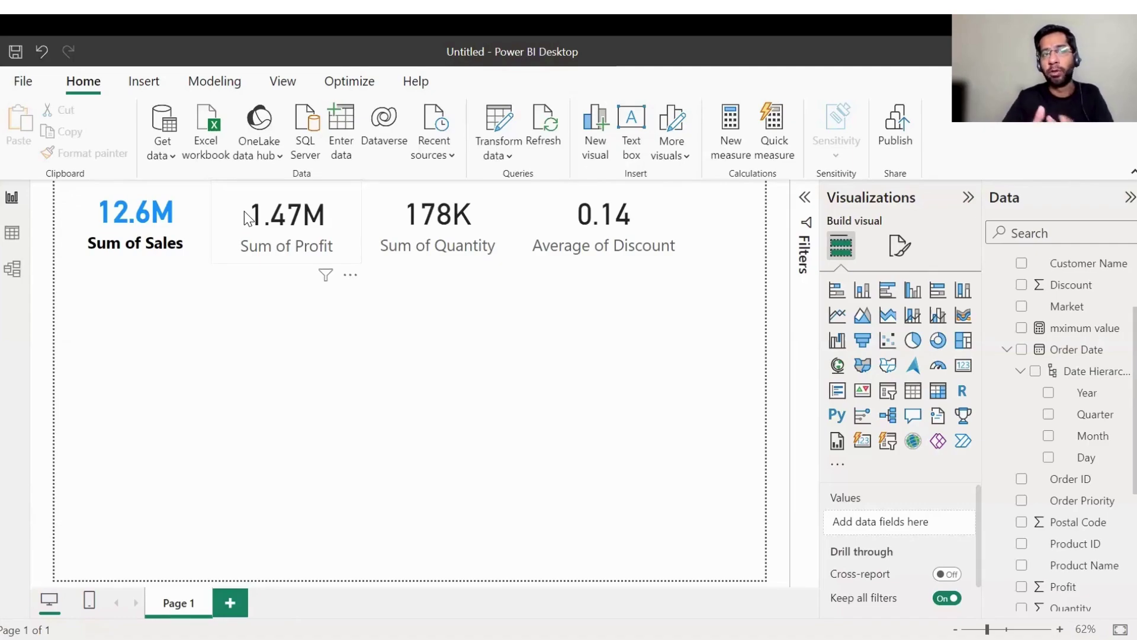
Copy the formatting of the Sum of Sales card to the Sum of Profit card with Format painter
left_click(190, 227)
left_click(76, 156)
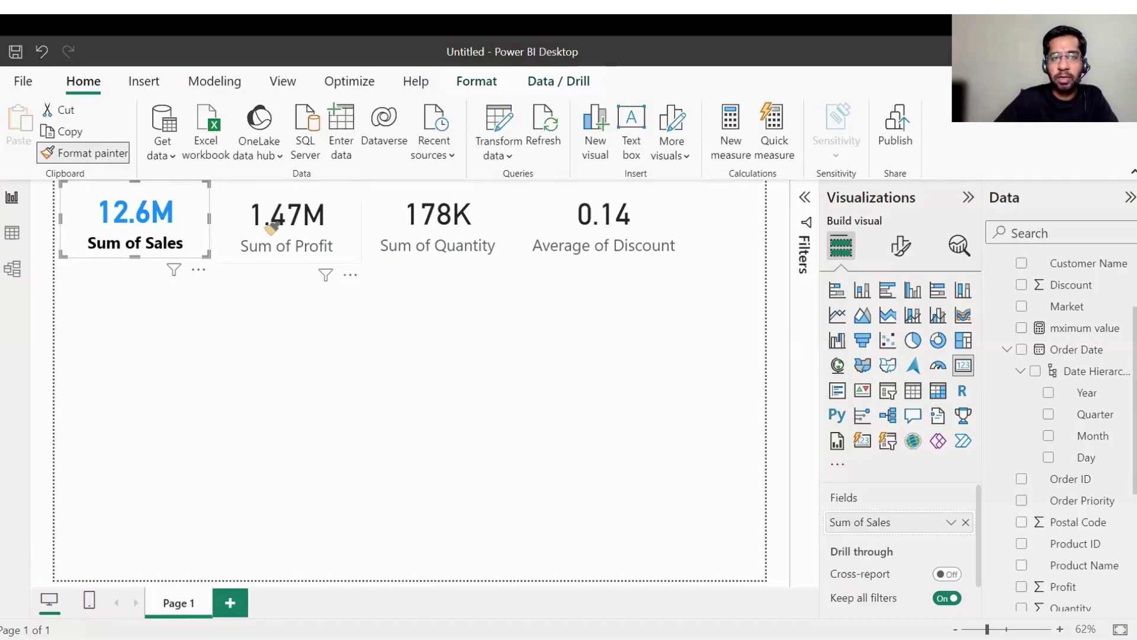
left_click(355, 239)
left_click(483, 228)
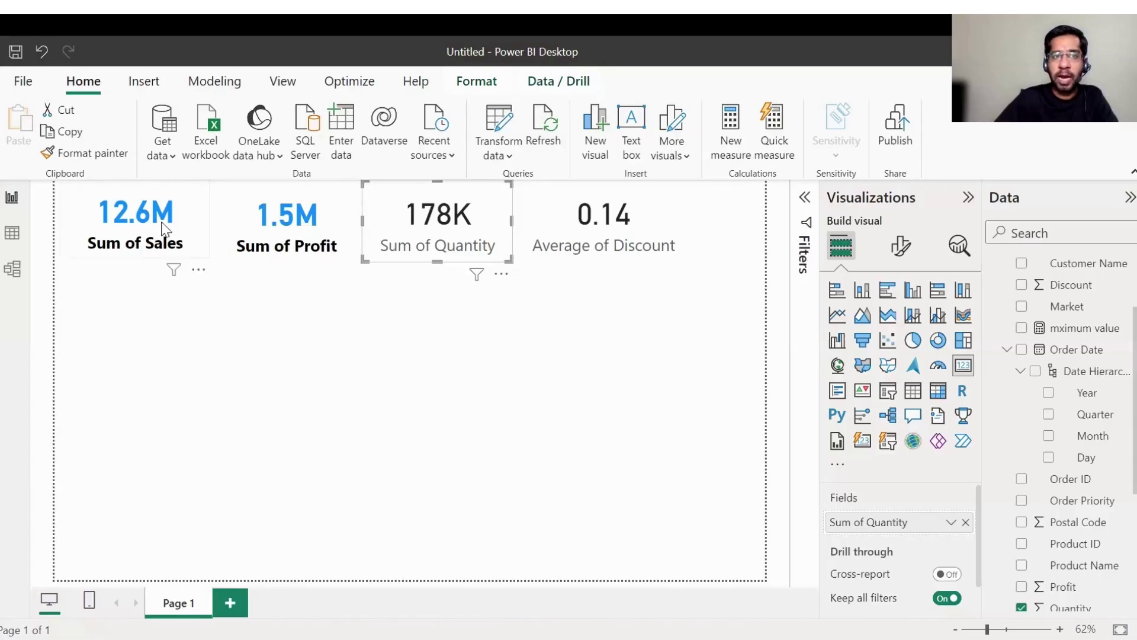
Copy the Sum of Profit card's formatting to the Sum of Quantity card, and from there to the Average of Discount card
left_click(285, 223)
left_click(89, 153)
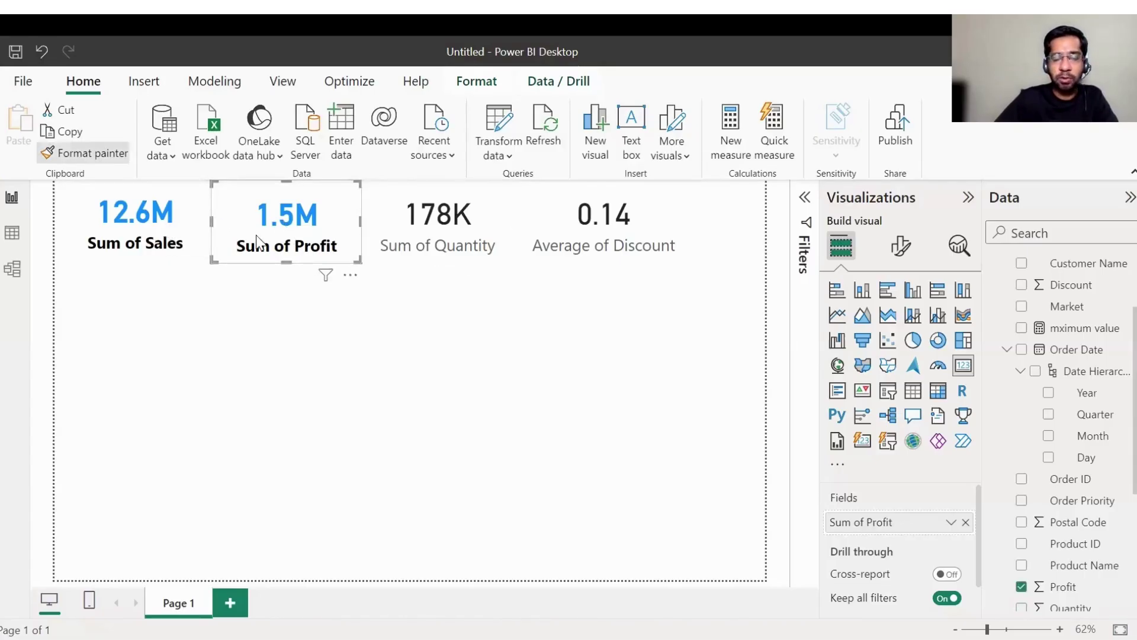
left_click(441, 207)
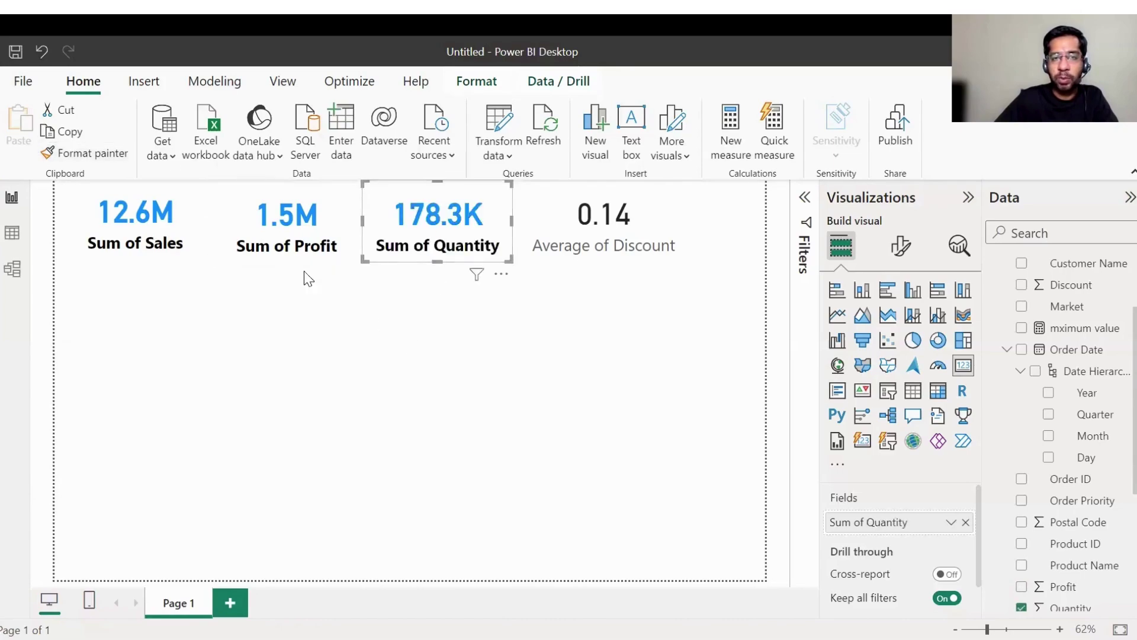
left_click(86, 157)
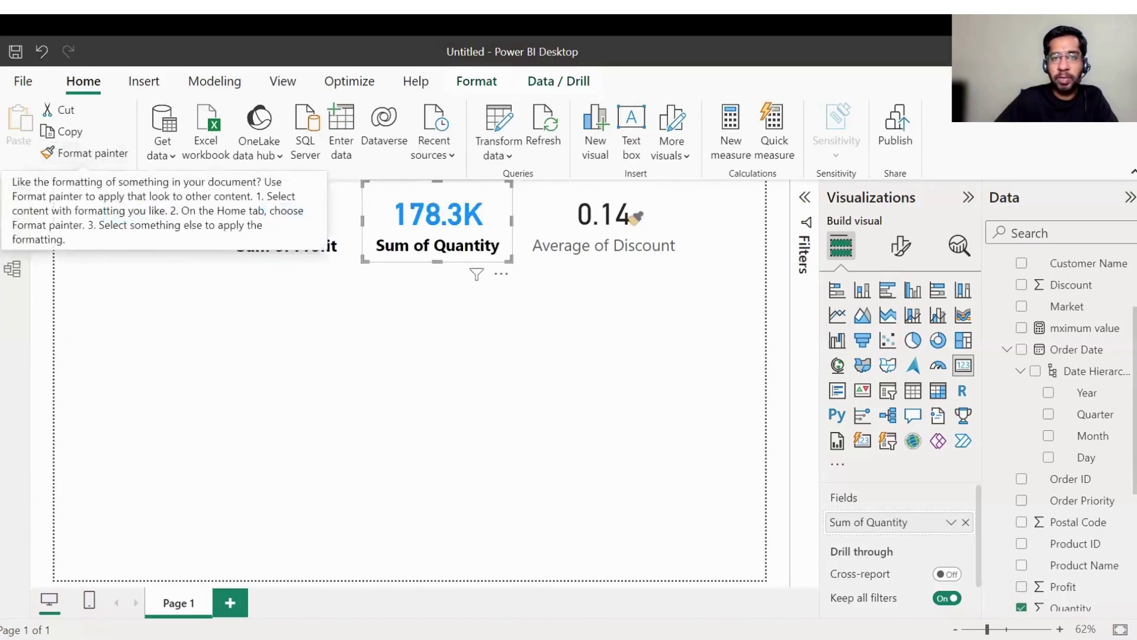
left_click(551, 249)
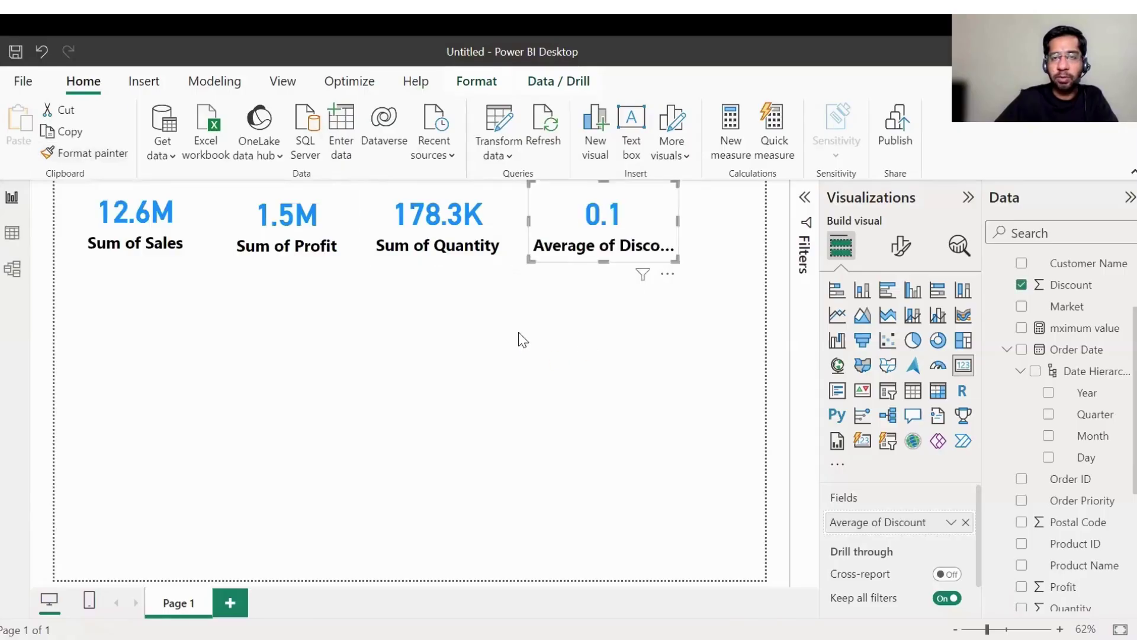
left_click(521, 244)
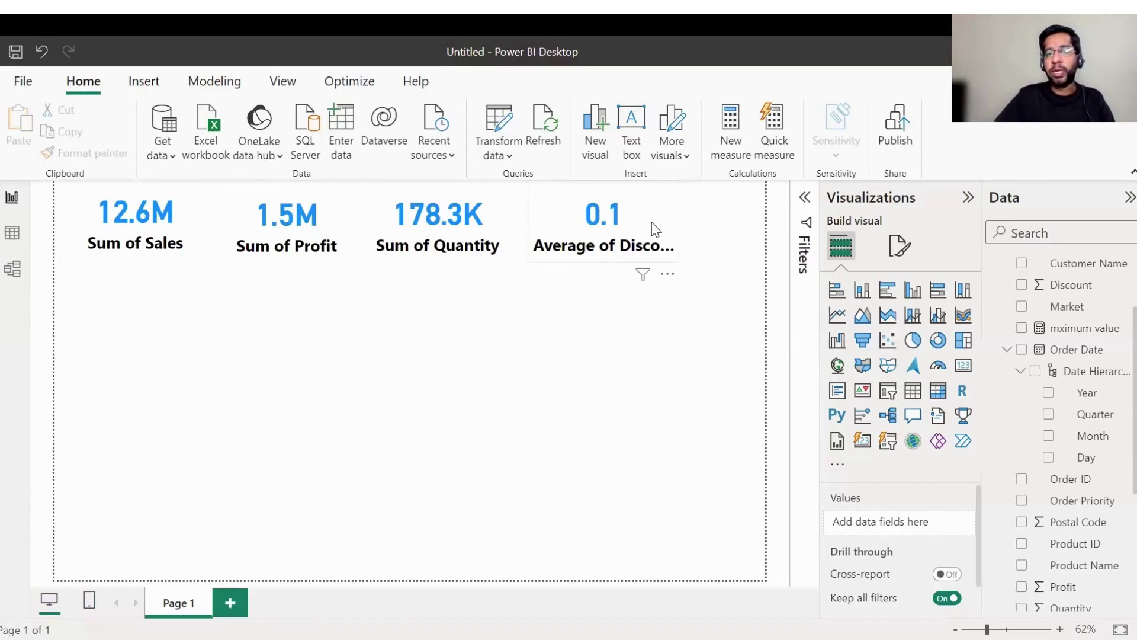
Set the callout value of the Average of Discount card to 2 decimal places
left_click(675, 231)
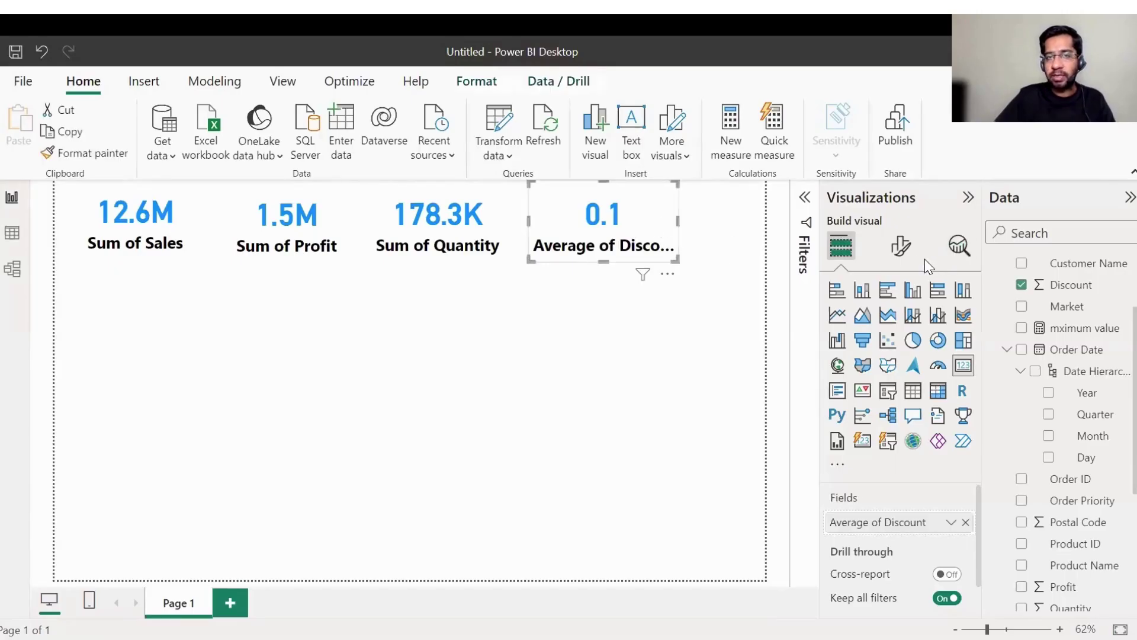
left_click(898, 248)
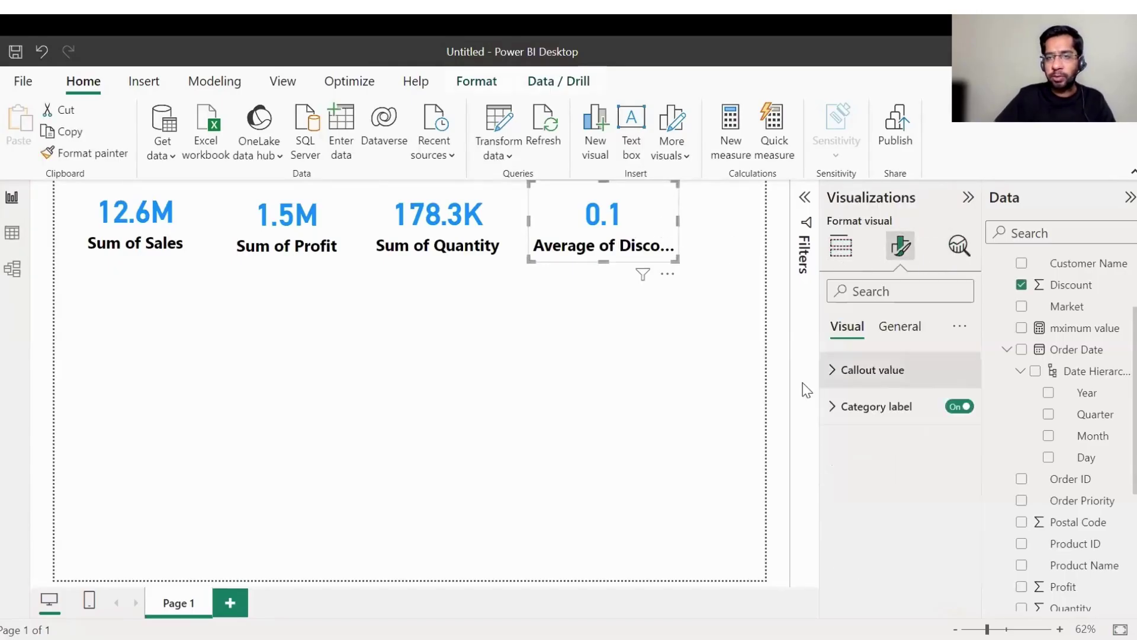
left_click(834, 372)
scroll(876, 354, "down", 4)
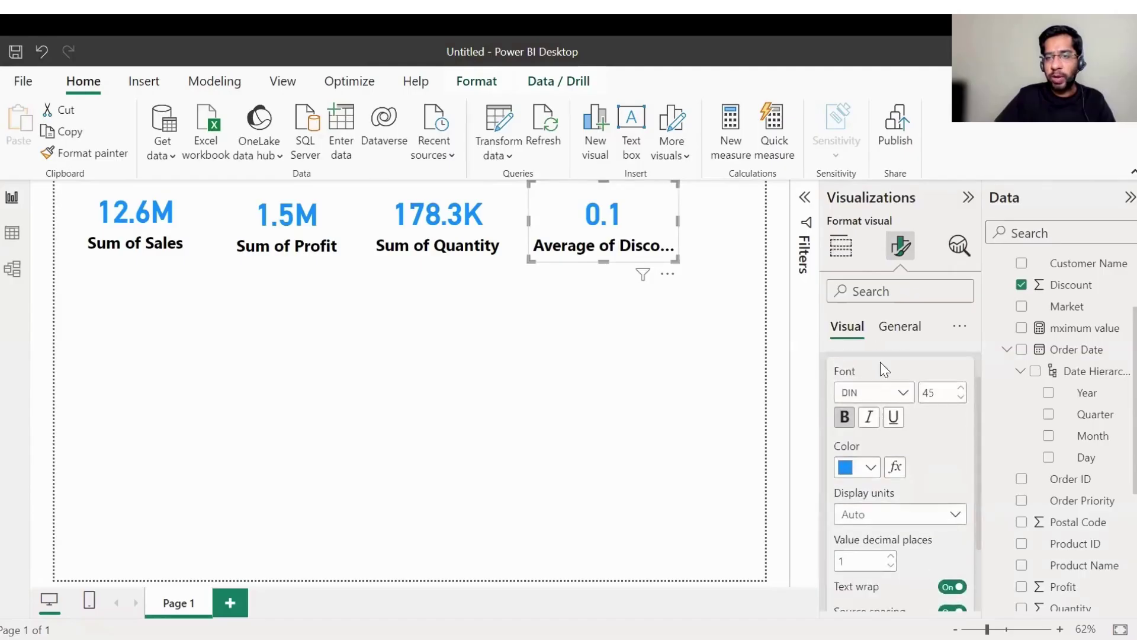
left_click(891, 464)
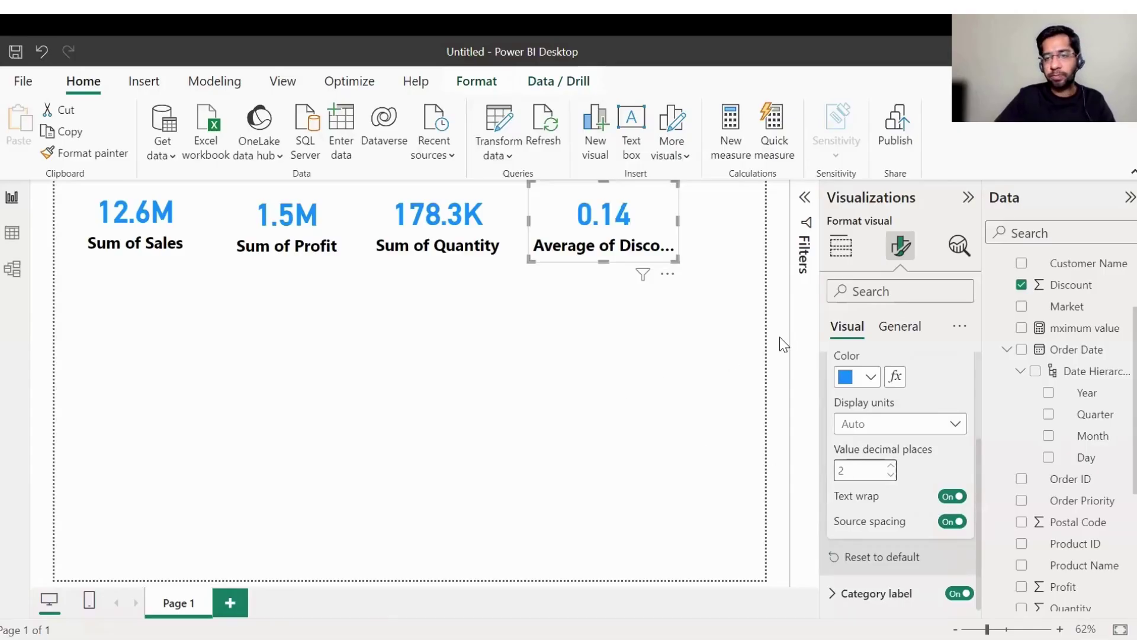
Turn on the visual border of the Sum of Sales card in its general effects
left_click(100, 261)
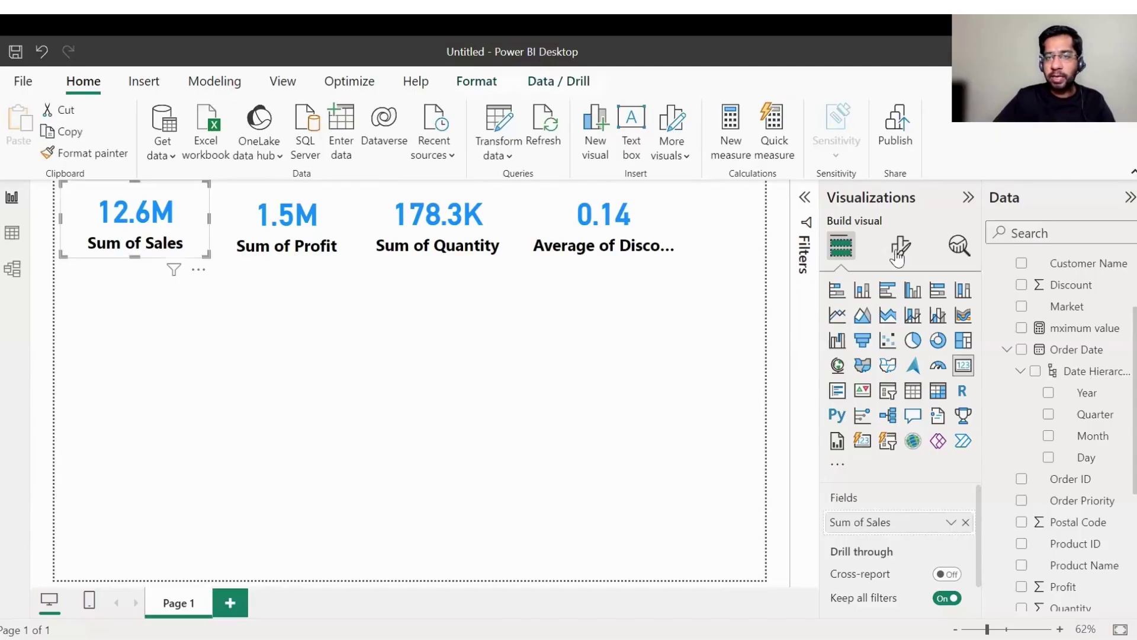
left_click(900, 252)
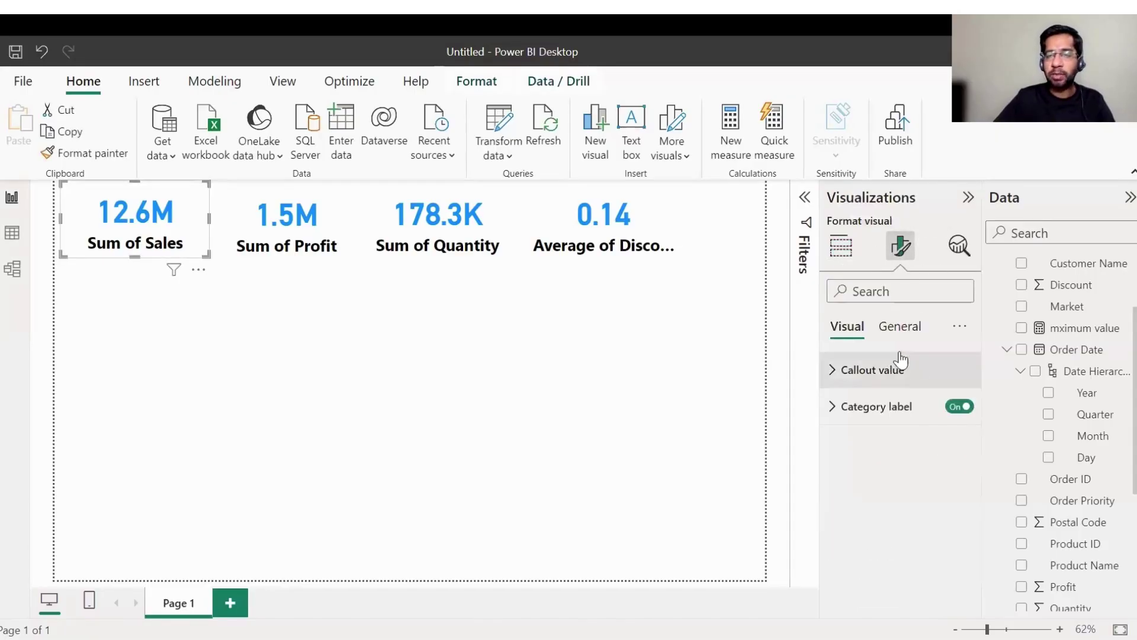
left_click(897, 333)
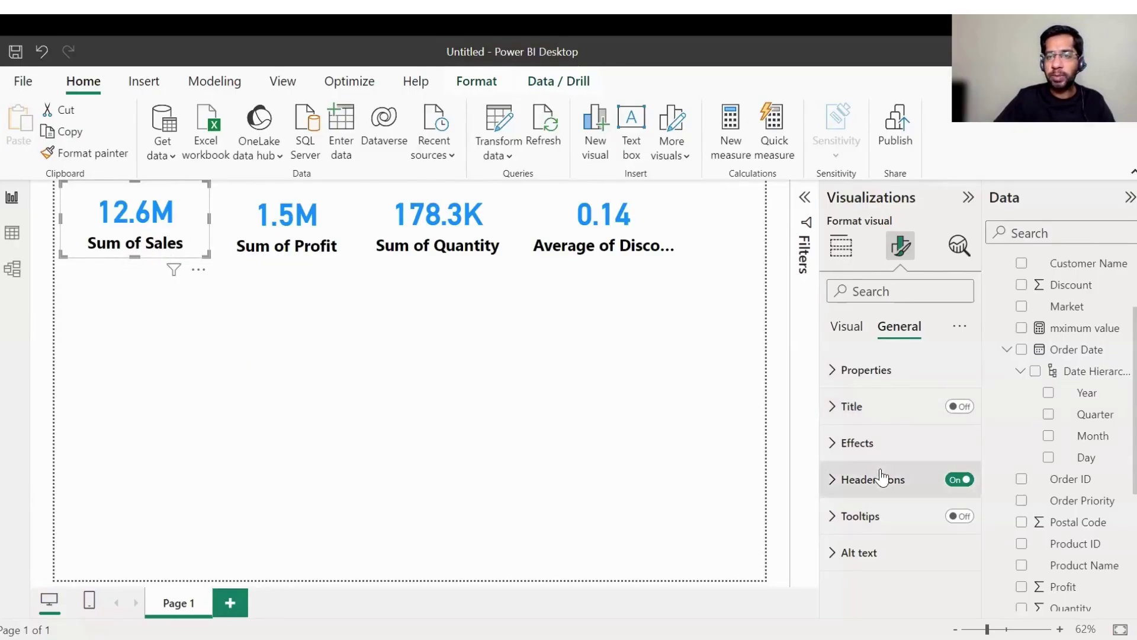
left_click(837, 445)
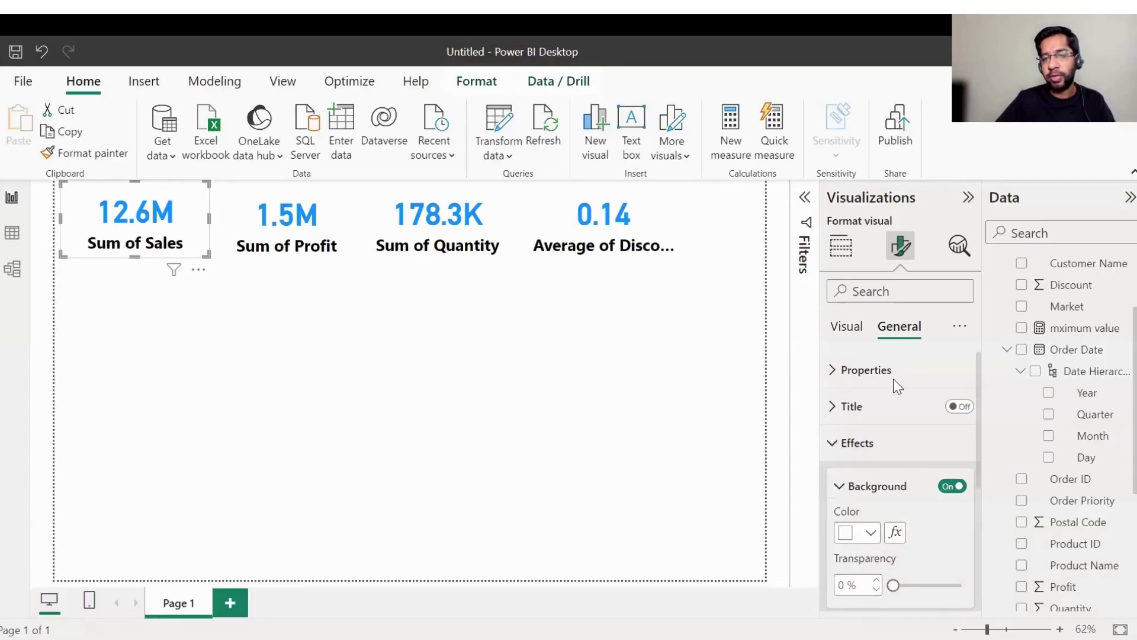
scroll(895, 381, "down", 2)
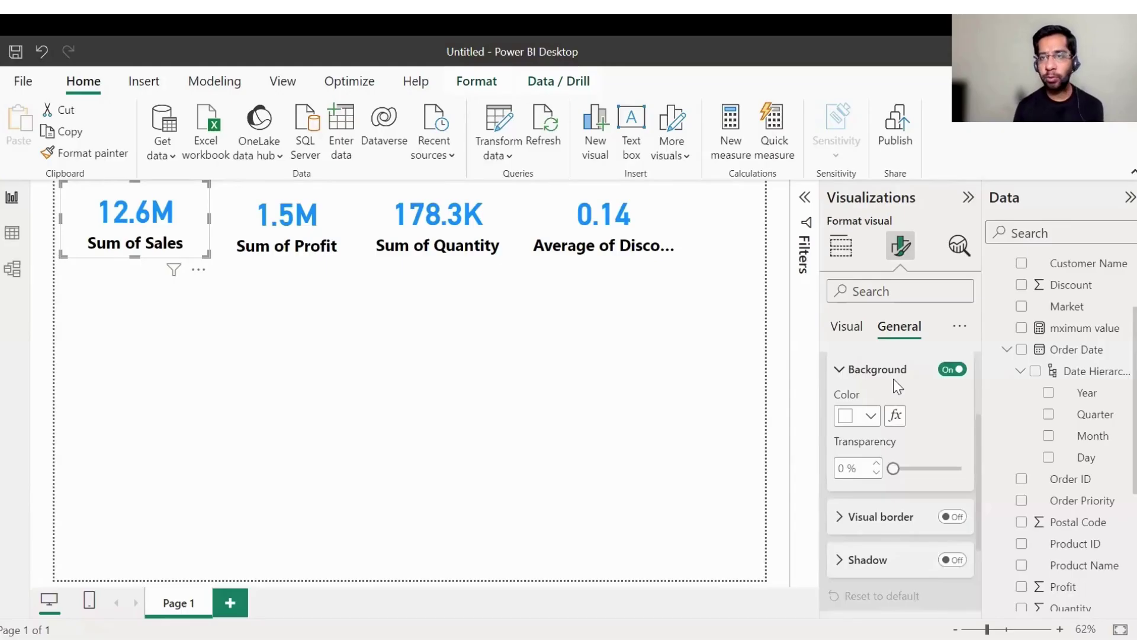
left_click(958, 515)
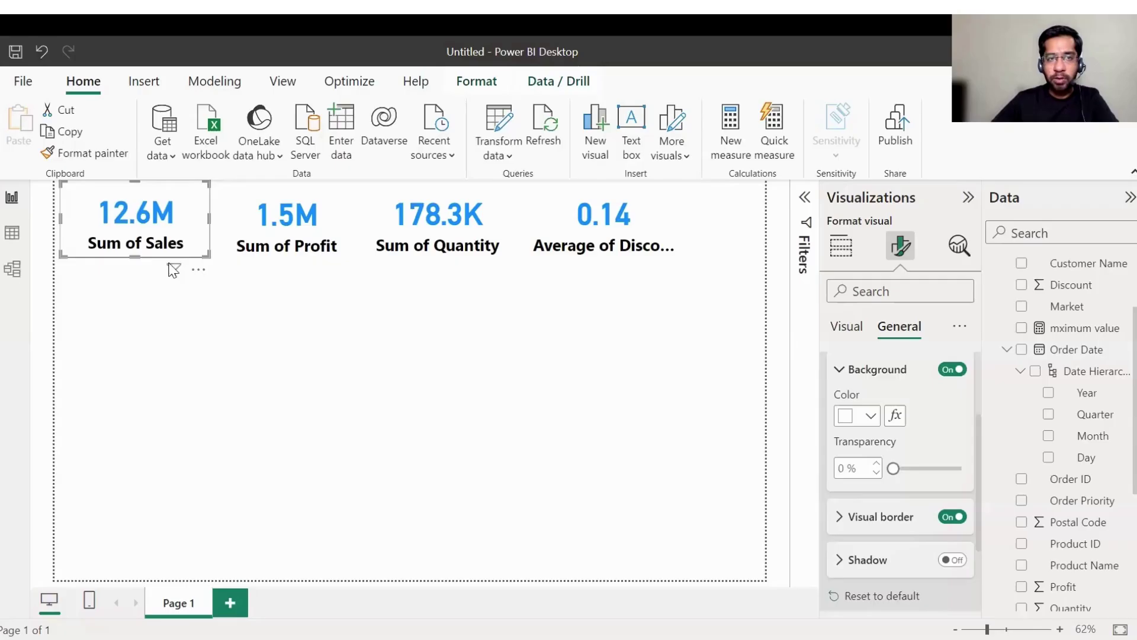
left_click(166, 285)
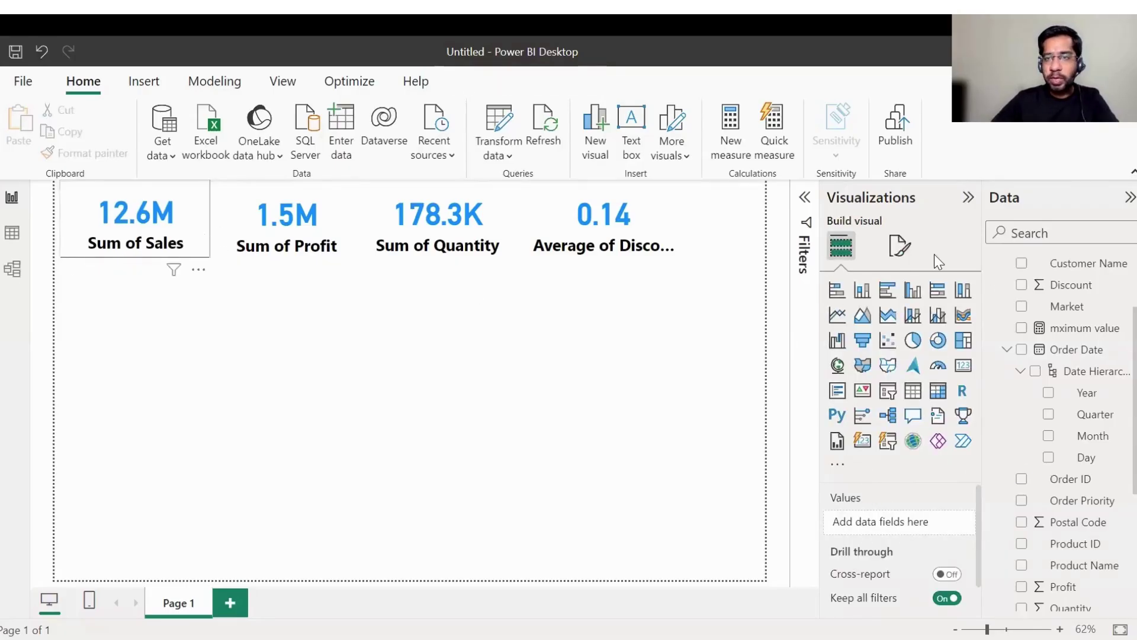
Round the corners of the Sum of Sales card's visual border to 26 px
left_click(900, 245)
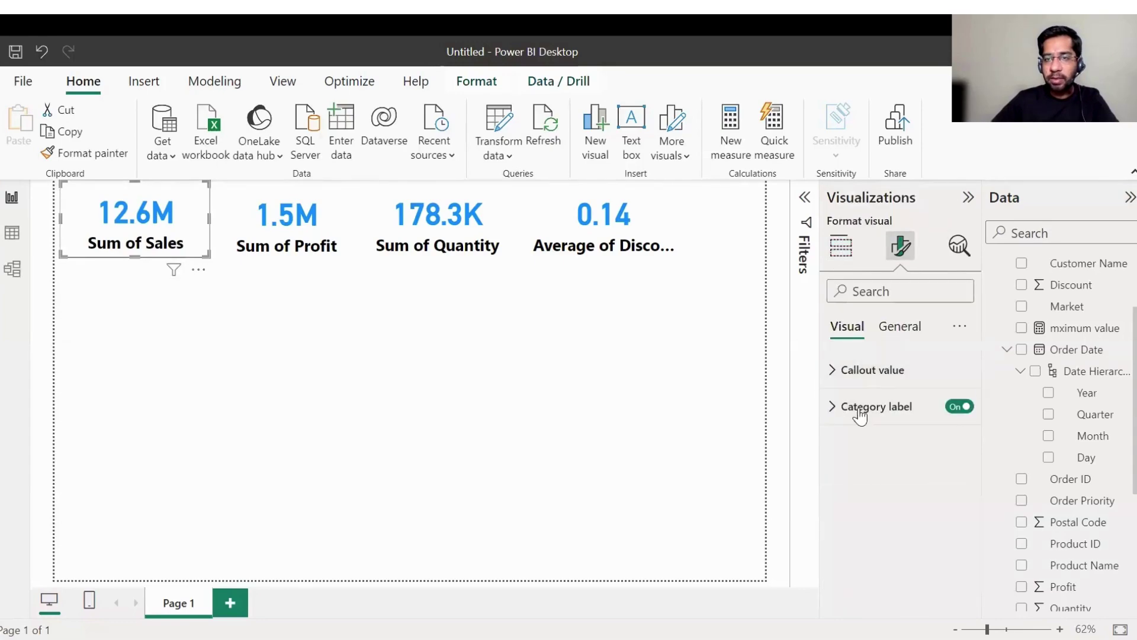
left_click(900, 325)
left_click(832, 446)
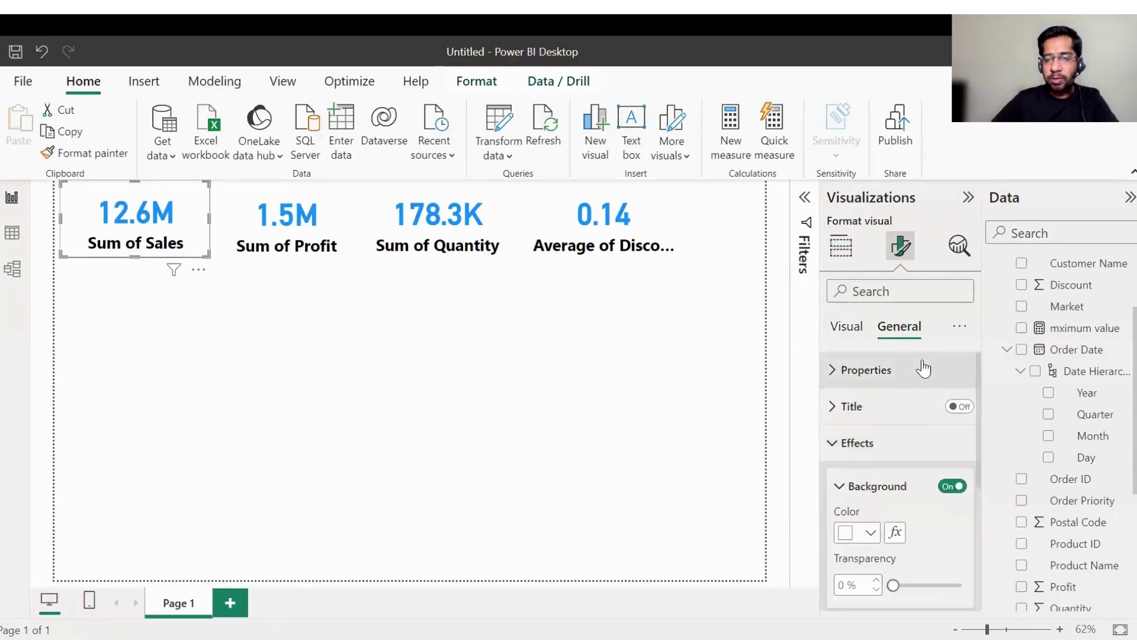
scroll(943, 438, "down", 3)
scroll(912, 435, "down", 2)
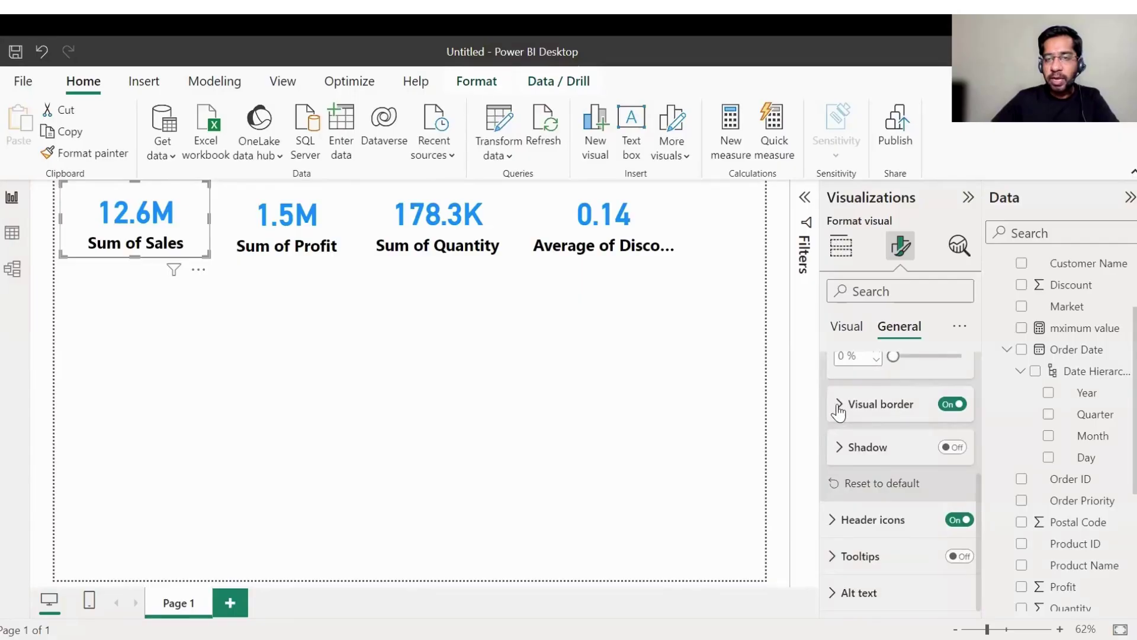
left_click(839, 408)
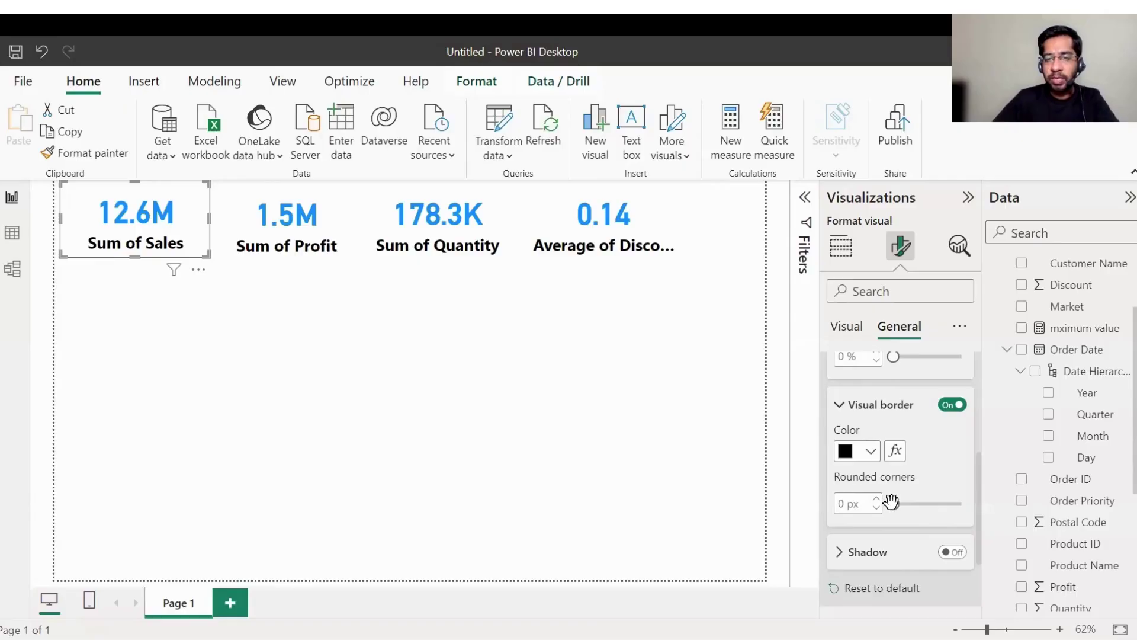
left_click_drag(894, 504, 951, 521)
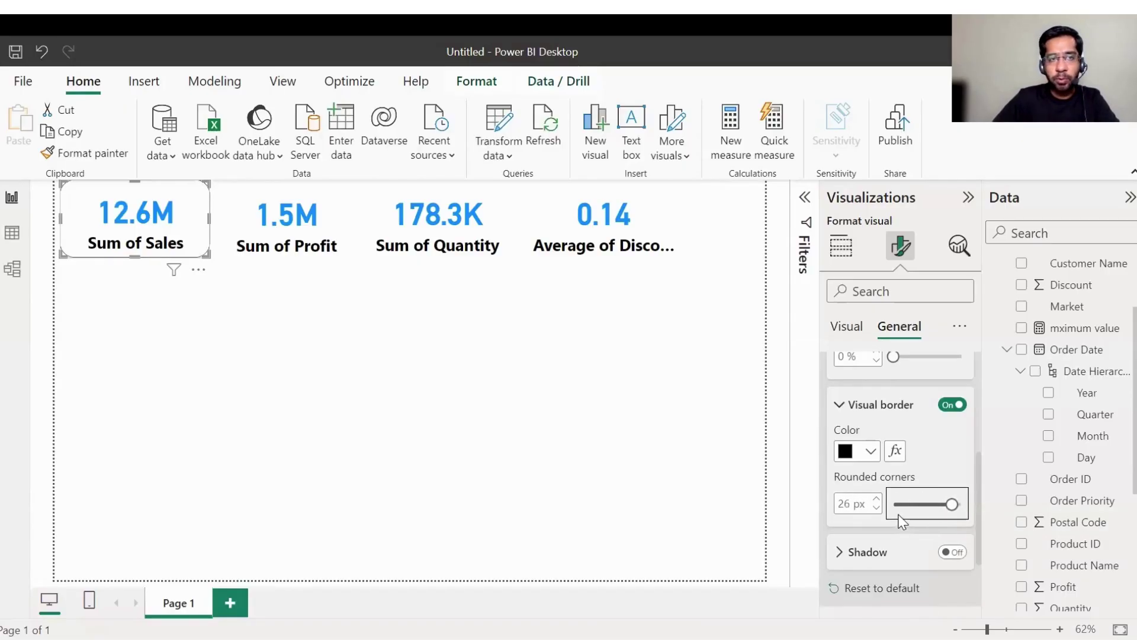
left_click(288, 288)
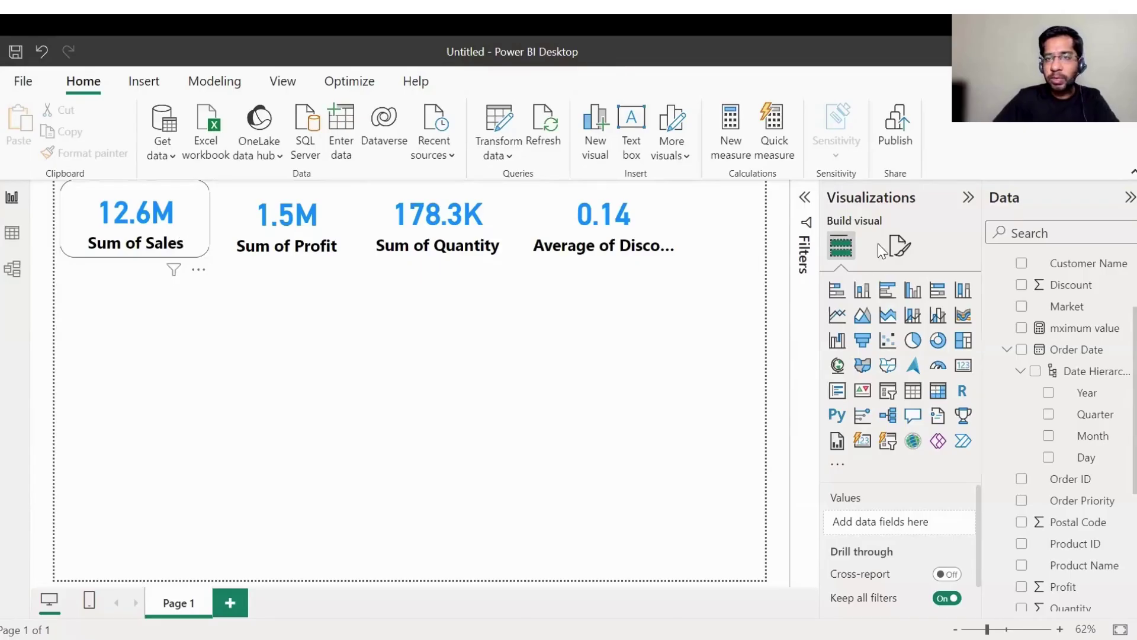
Turn on the shadow effect for the Sum of Sales card
left_click(900, 245)
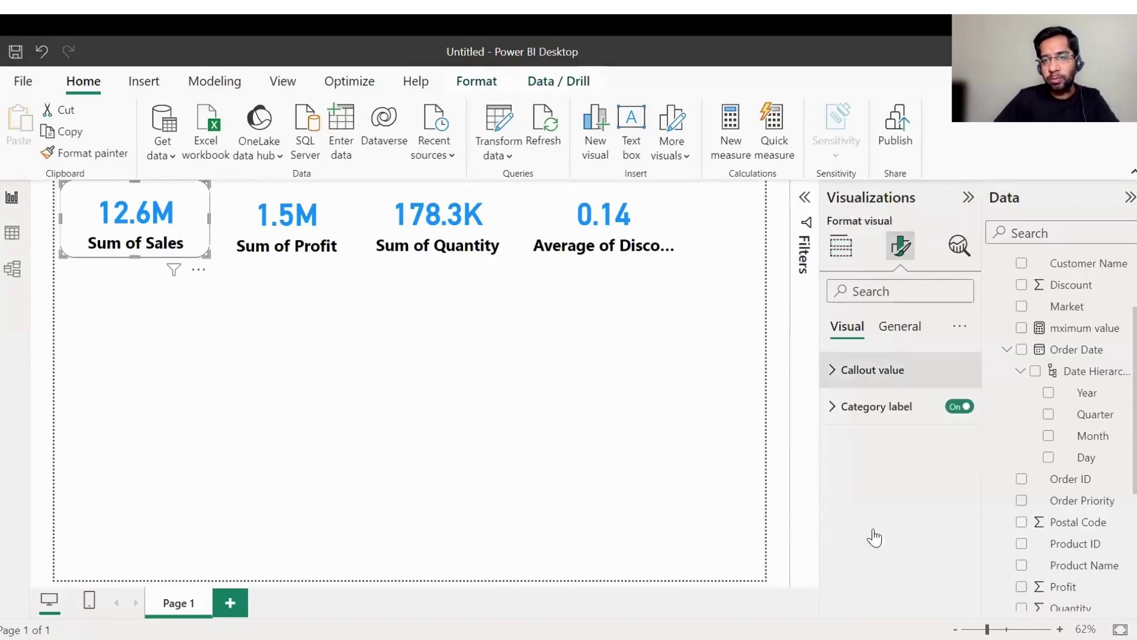
left_click(900, 325)
left_click(832, 439)
scroll(918, 474, "down", 3)
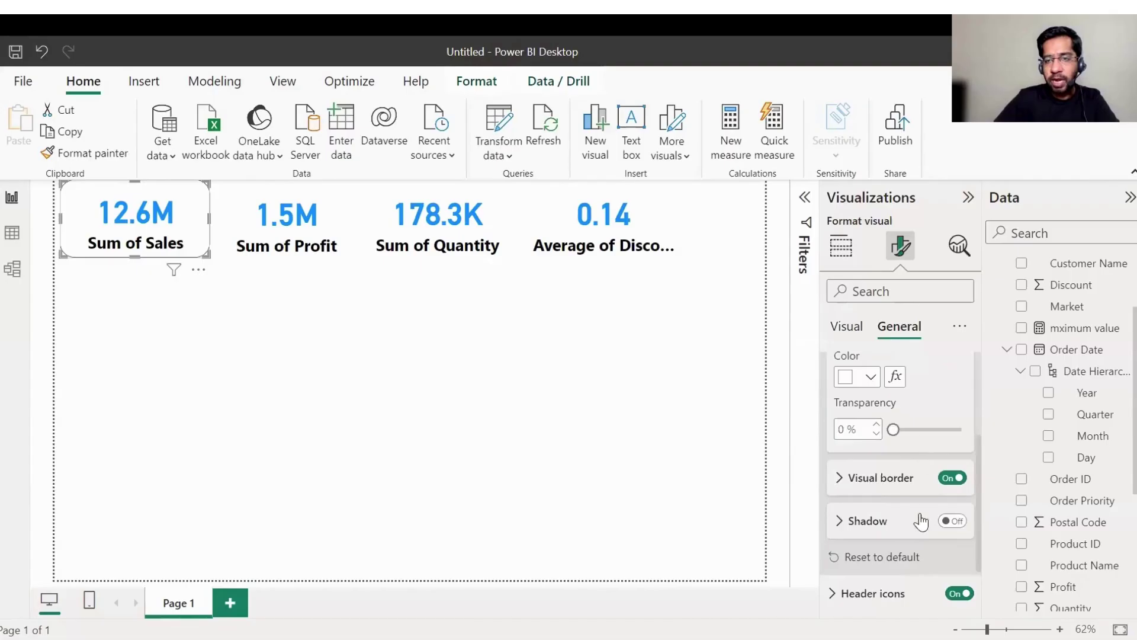
left_click(955, 521)
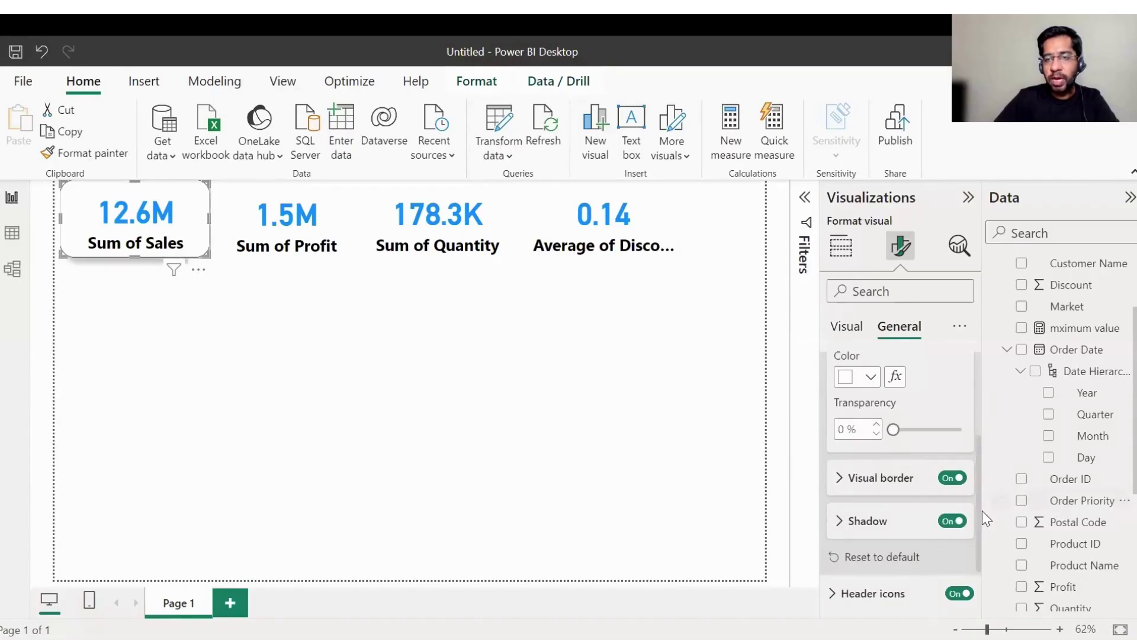
Look through the shadow offset options of the Sum of Sales card and reset its effects to default
left_click(841, 522)
scroll(915, 464, "down", 3)
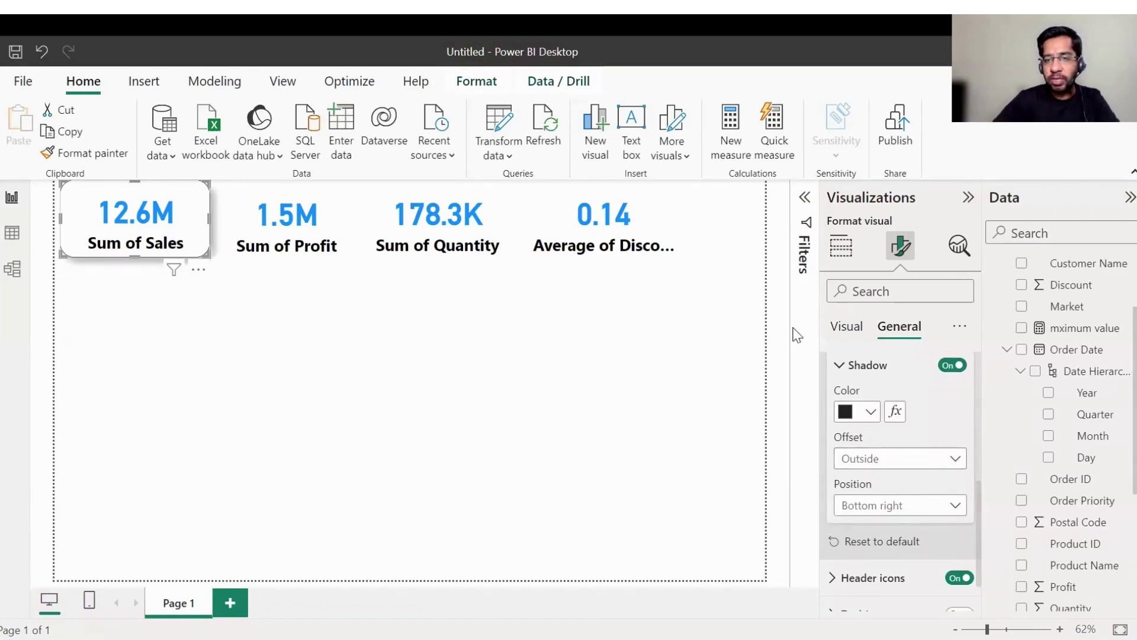
left_click(917, 472)
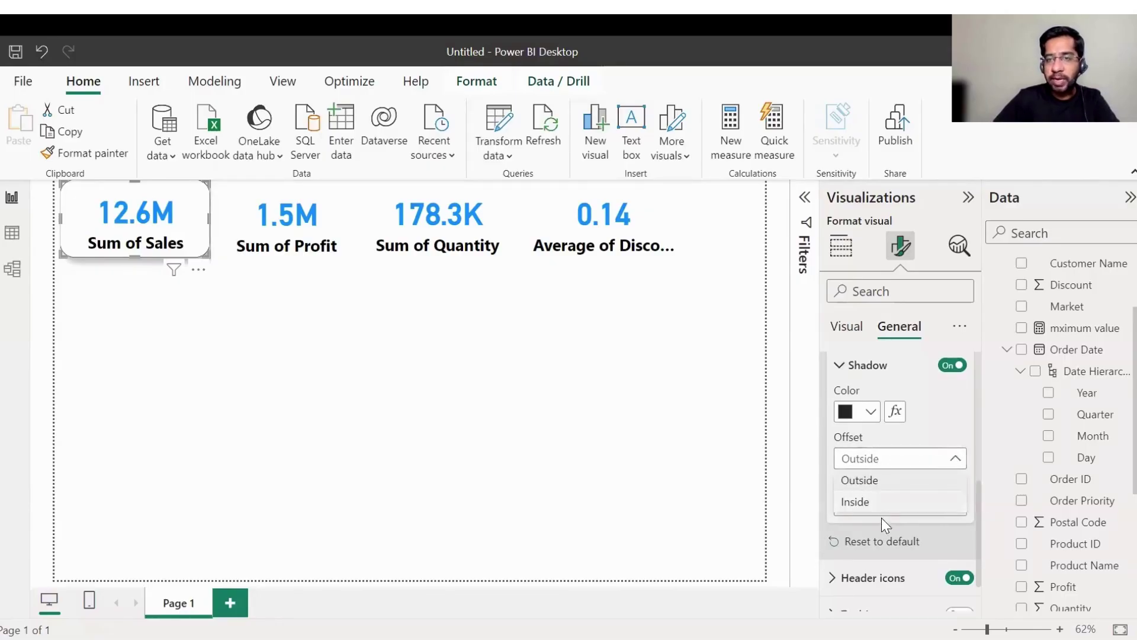
left_click(873, 523)
key("ctrl+z")
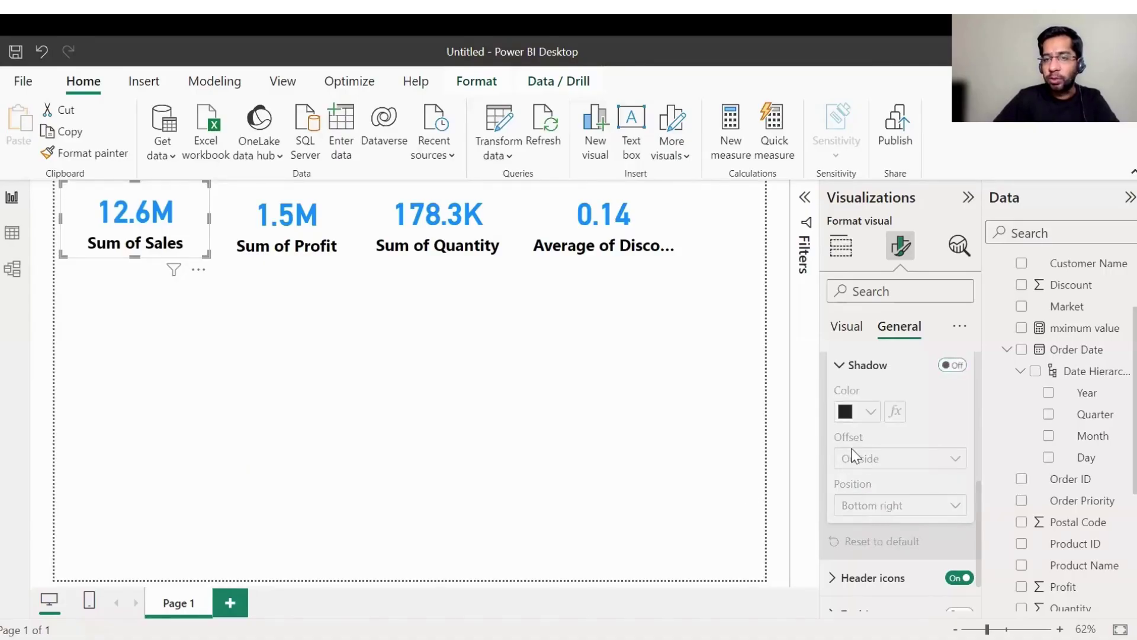
Undo the effects reset on the Sum of Sales card and reopen its general format settings
left_click(217, 251)
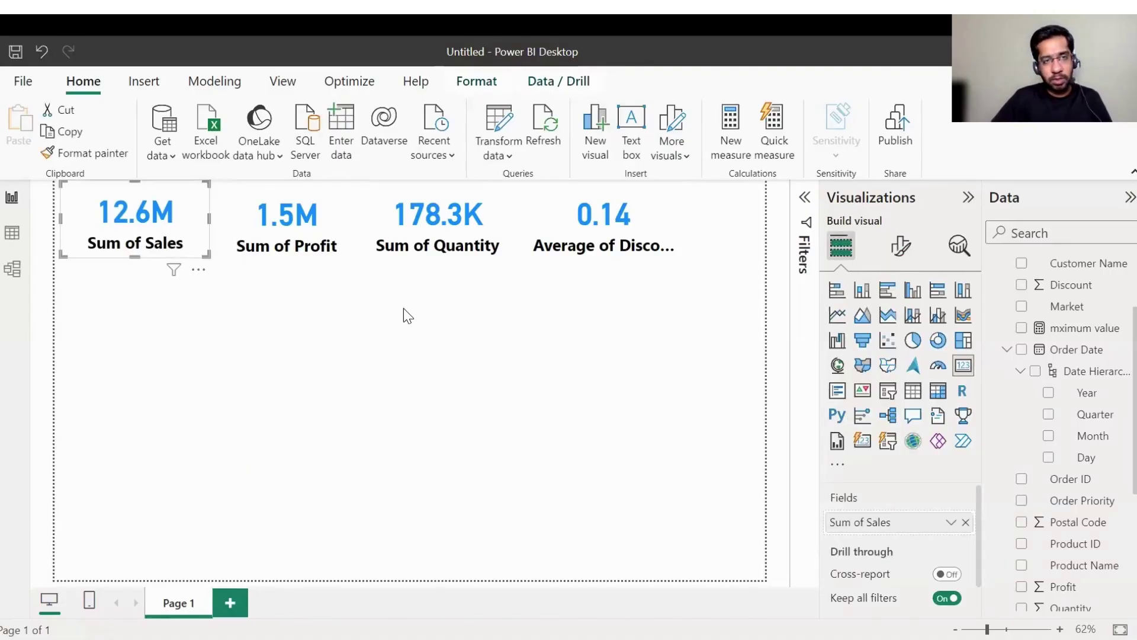
key("ctrl+y")
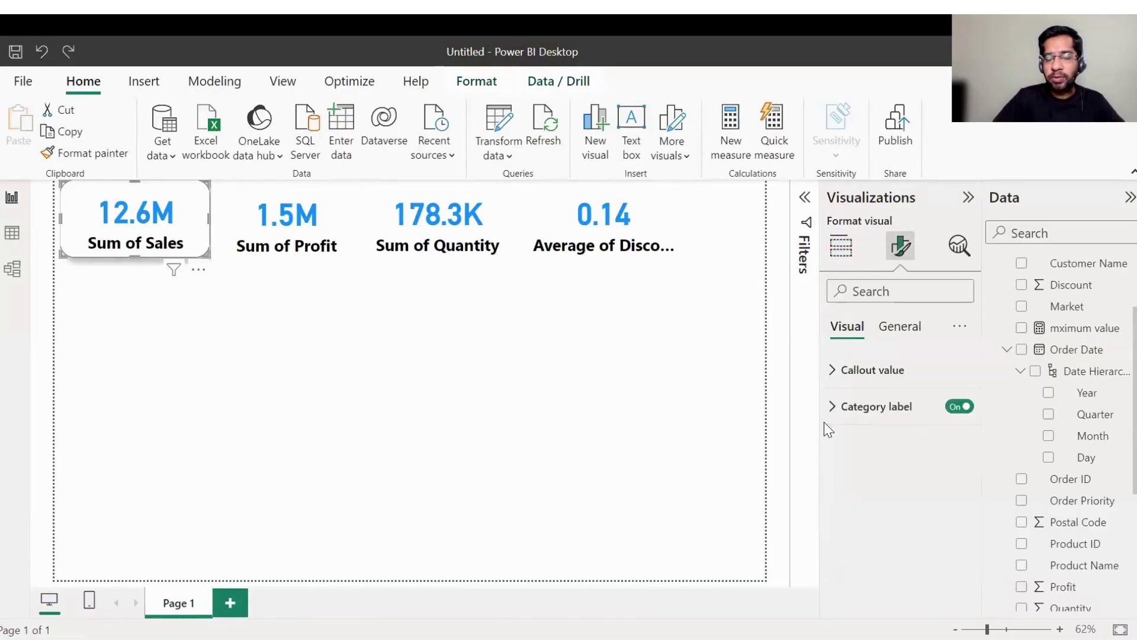
left_click(883, 330)
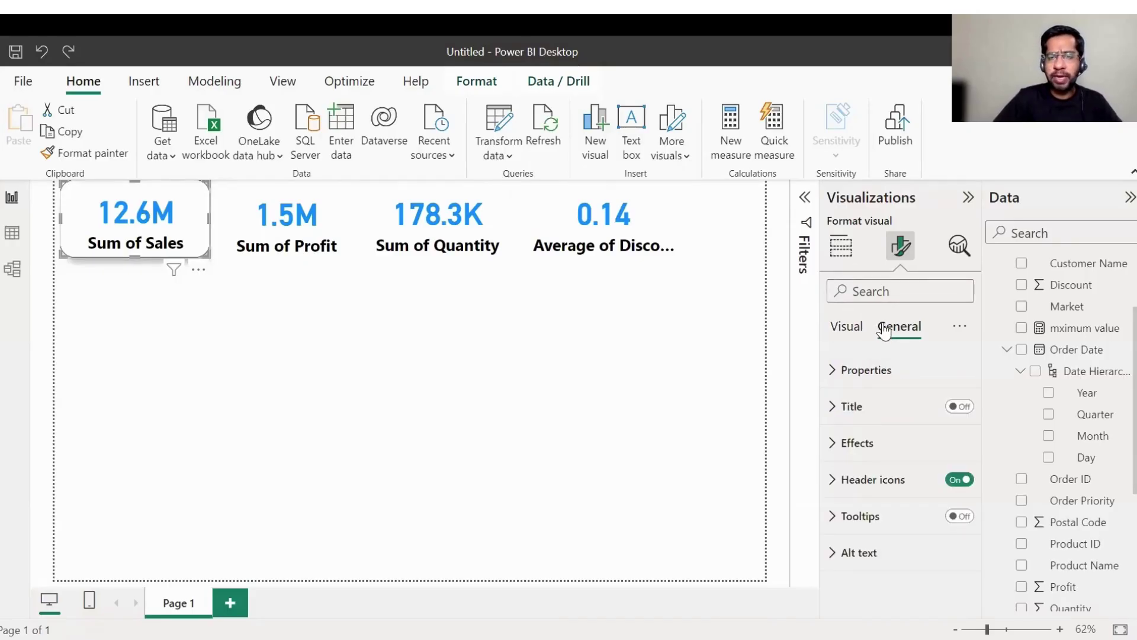
Set the Sum of Sales card's background to pink with 46% transparency
left_click(836, 444)
scroll(918, 415, "down", 1)
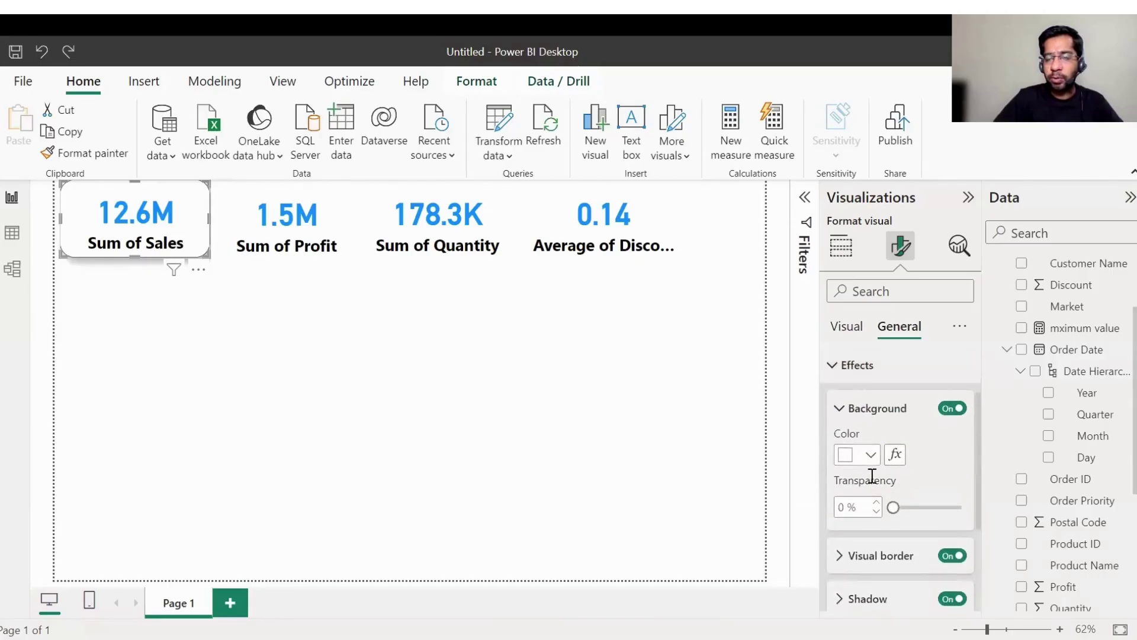
left_click(865, 455)
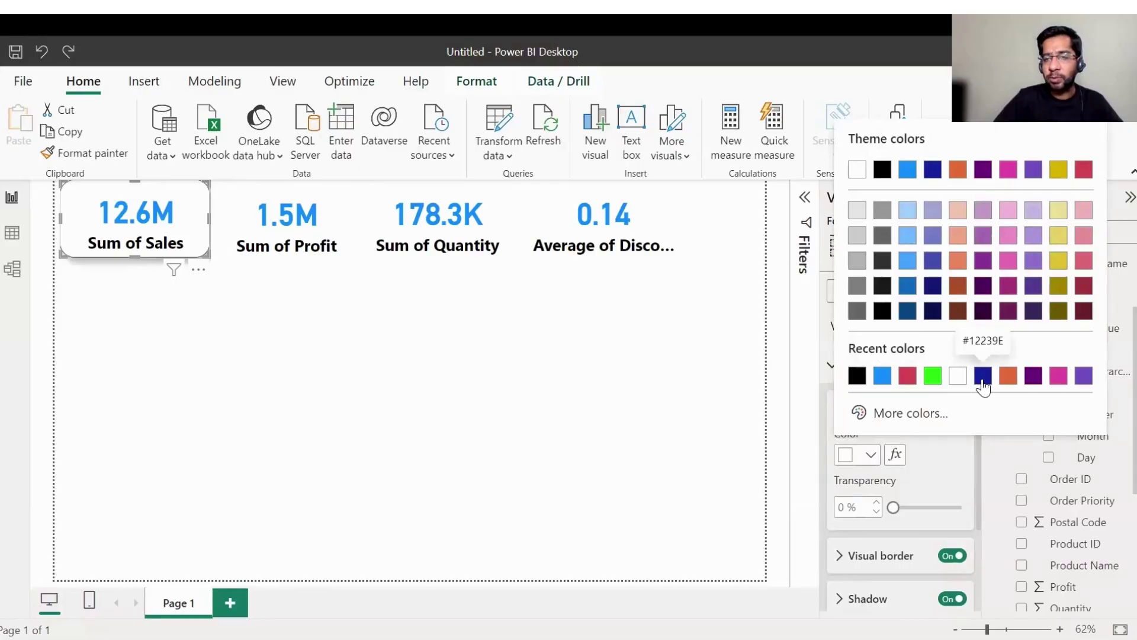
left_click(962, 488)
scroll(962, 488, "down", 1)
left_click_drag(893, 468, 925, 469)
scroll(863, 474, "down", 3)
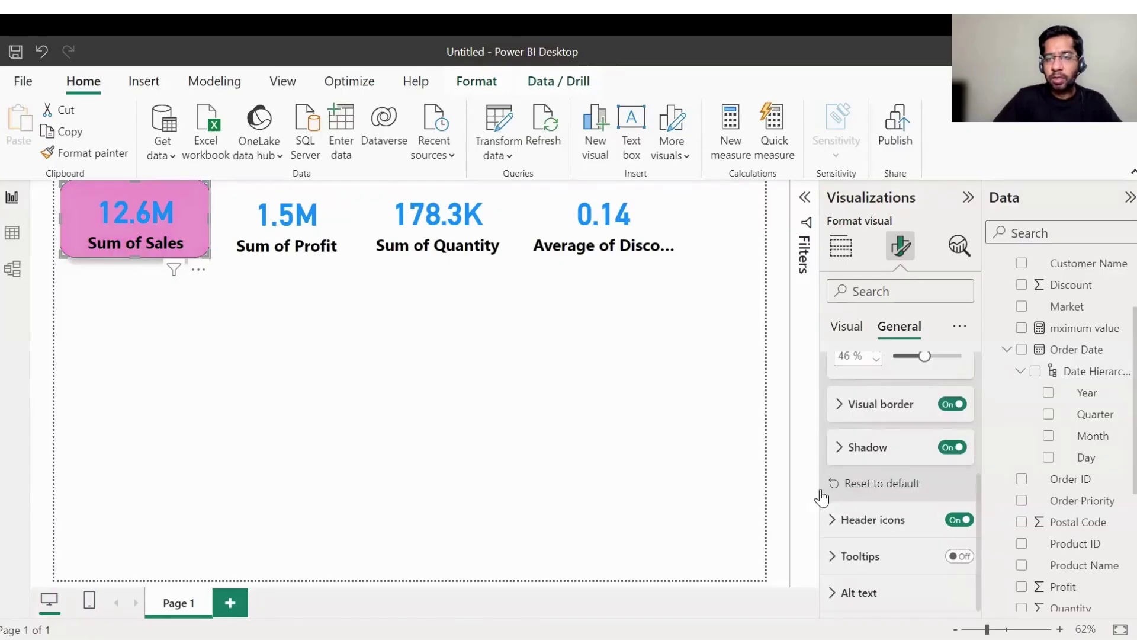
left_click(274, 356)
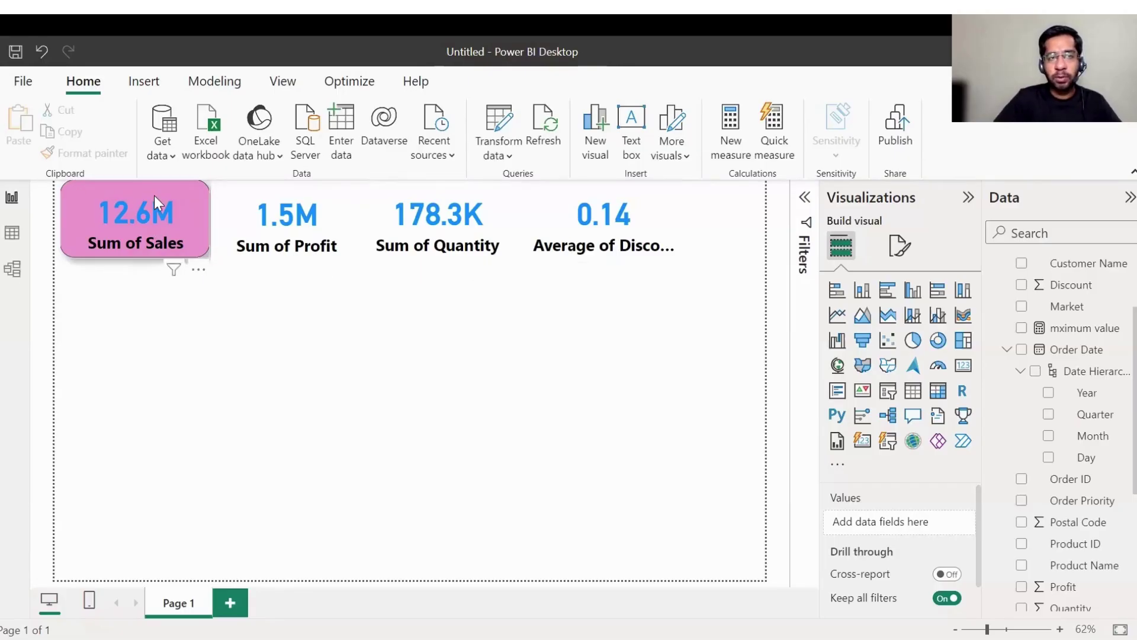
Duplicate the pink Sum of Sales card and place the copy below the Sum of Profit card
left_click(89, 201)
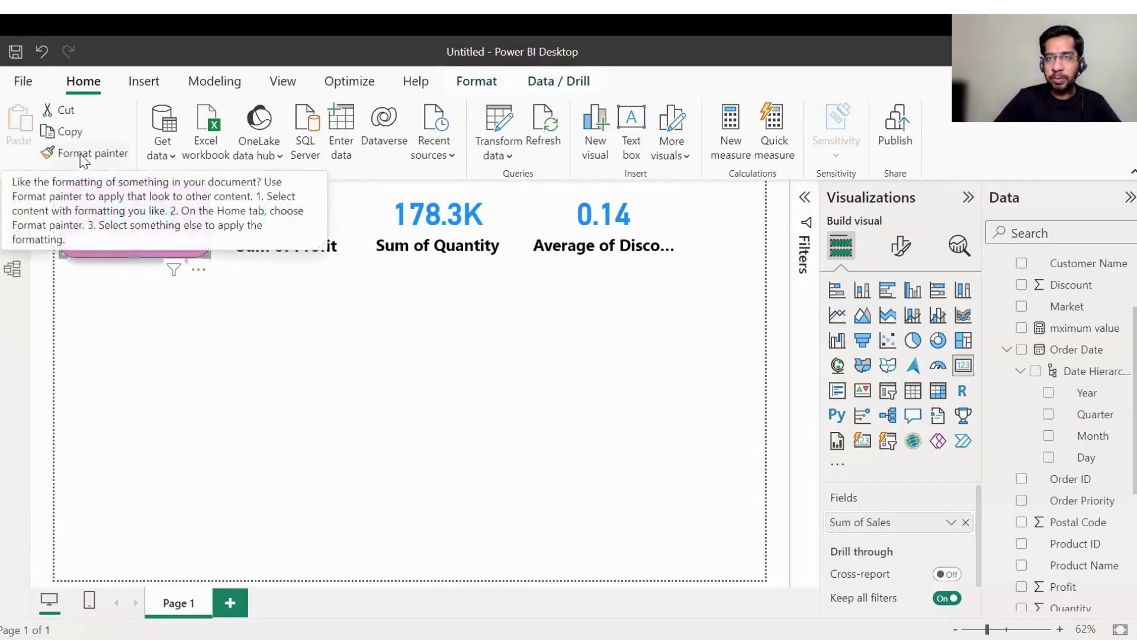
left_click(336, 396)
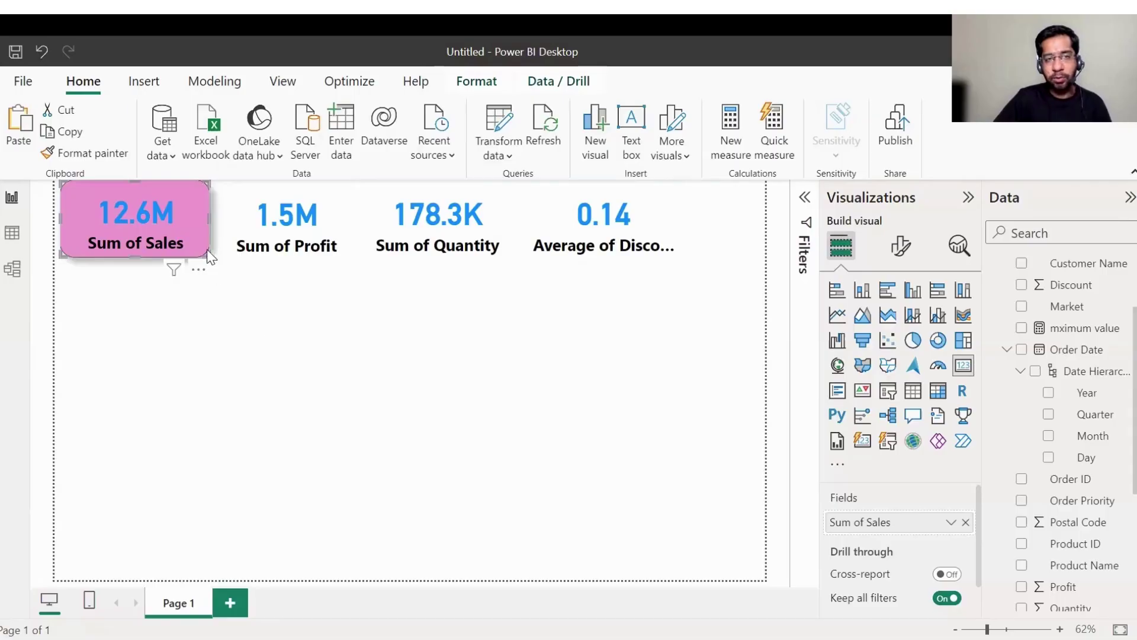
left_click_drag(166, 217, 325, 320)
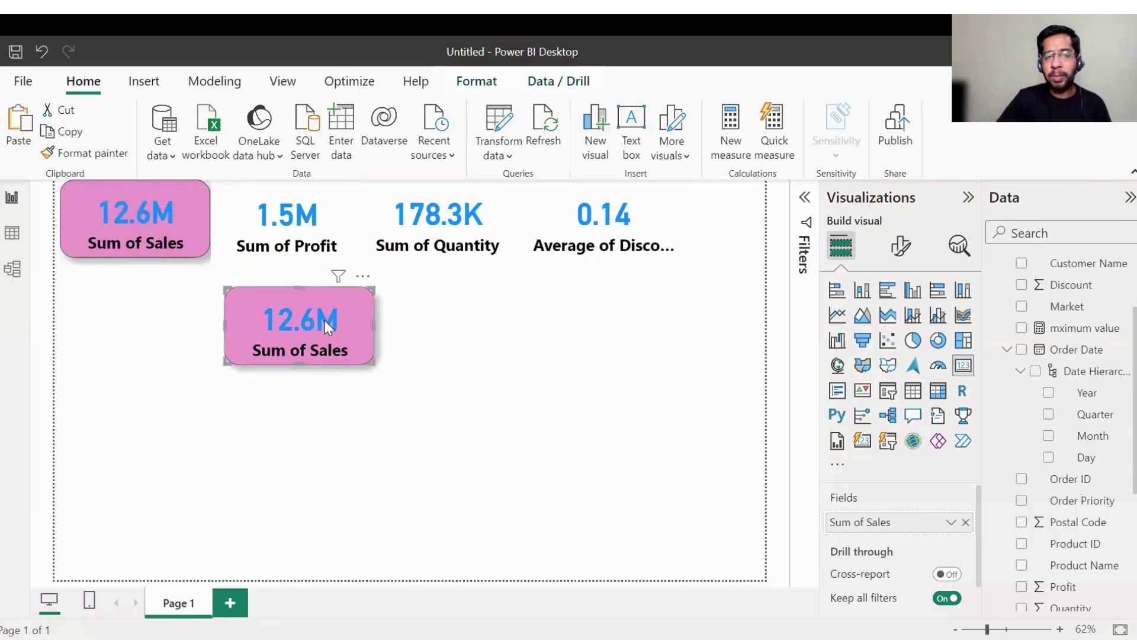
left_click(228, 214)
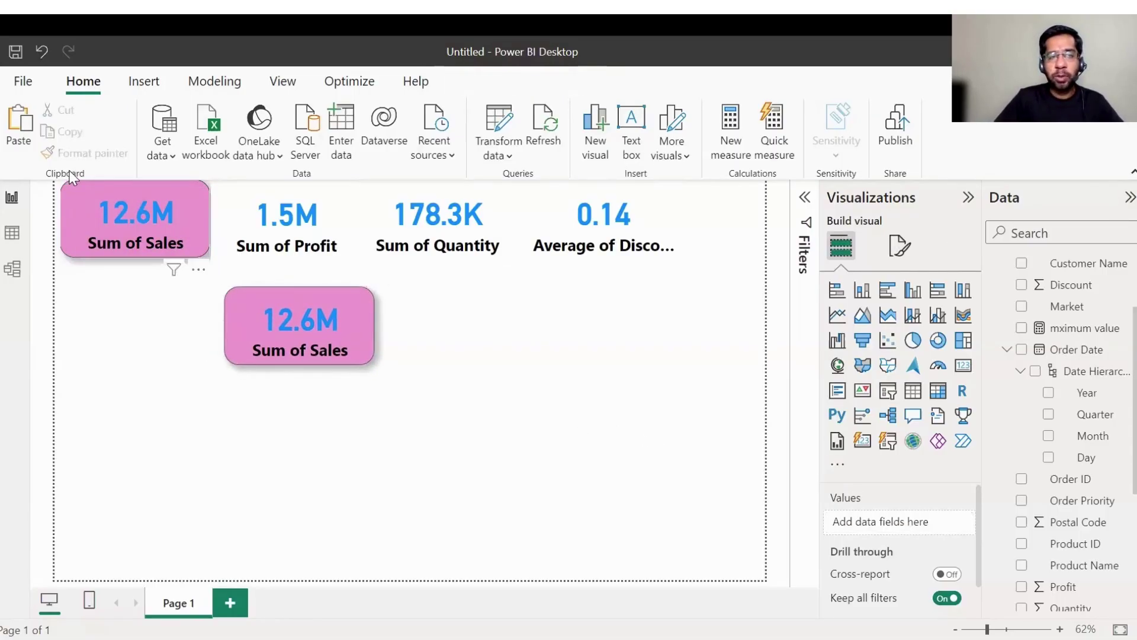
Replace the Sales field in the duplicated pink card with Profit
left_click(334, 299)
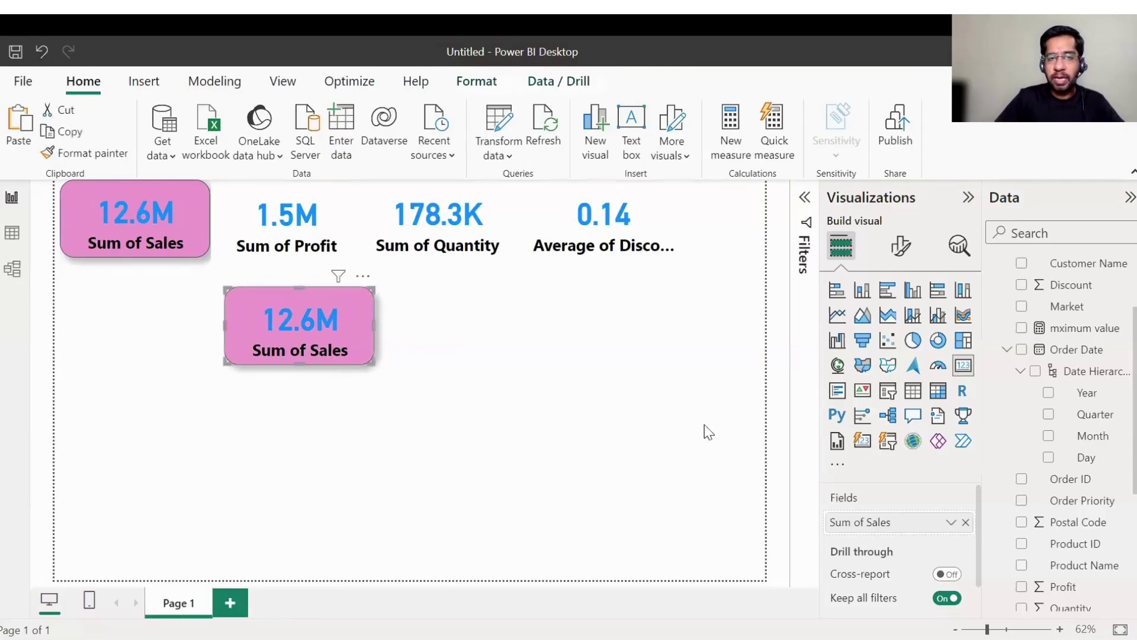
left_click(966, 521)
left_click_drag(1081, 594, 925, 526)
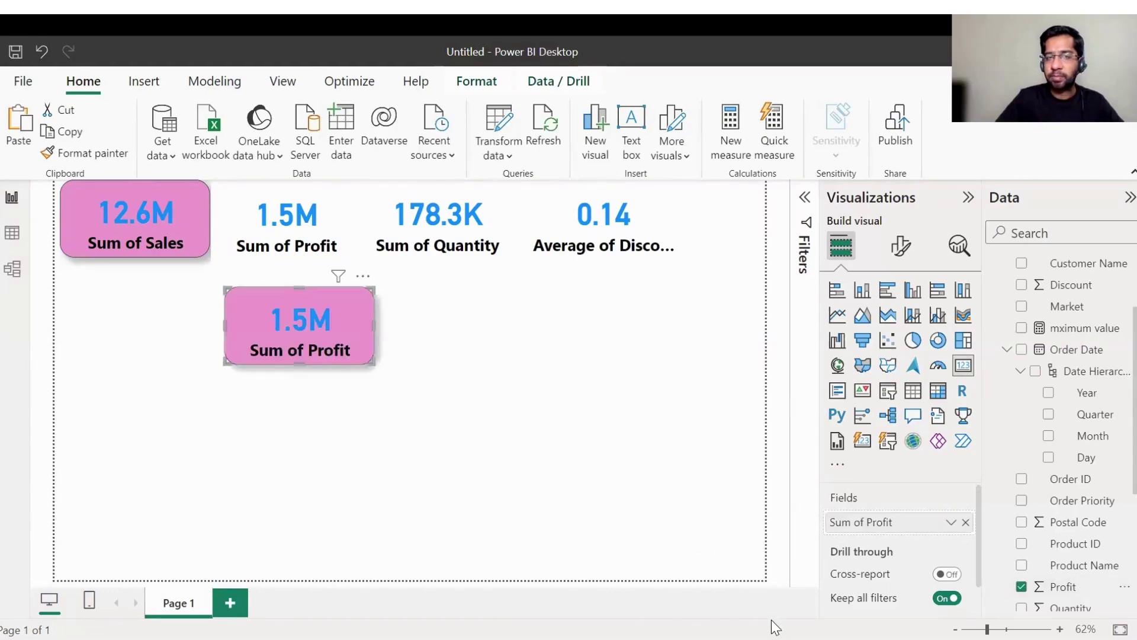
Apply the pink Sum of Profit card's formatting to the Sum of Quantity card with Format painter
left_click(587, 460)
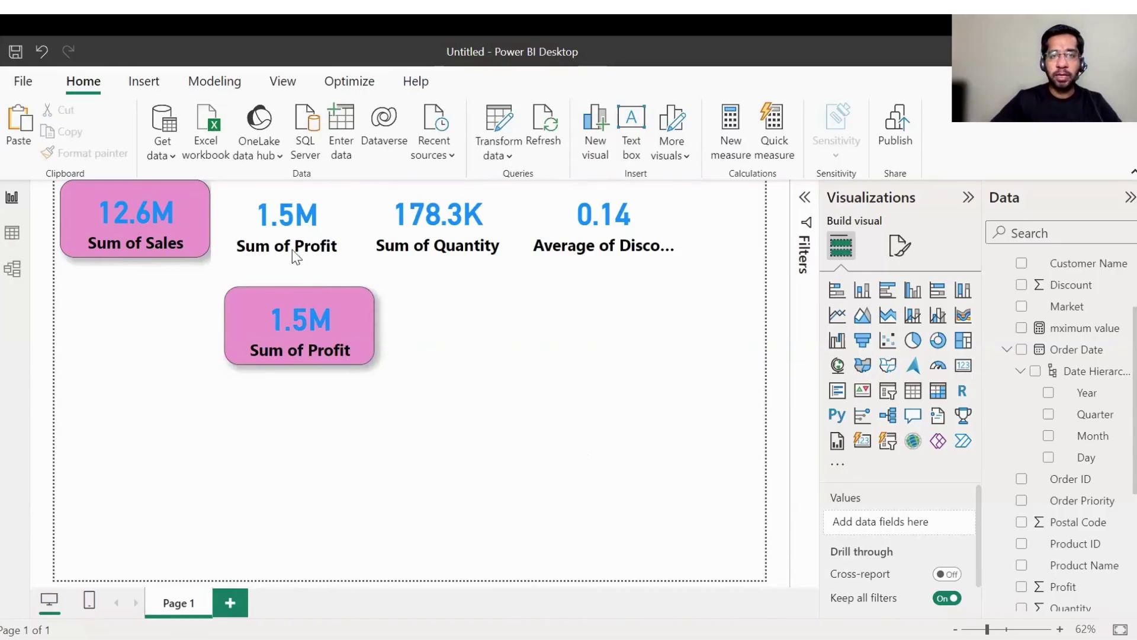
left_click(118, 154)
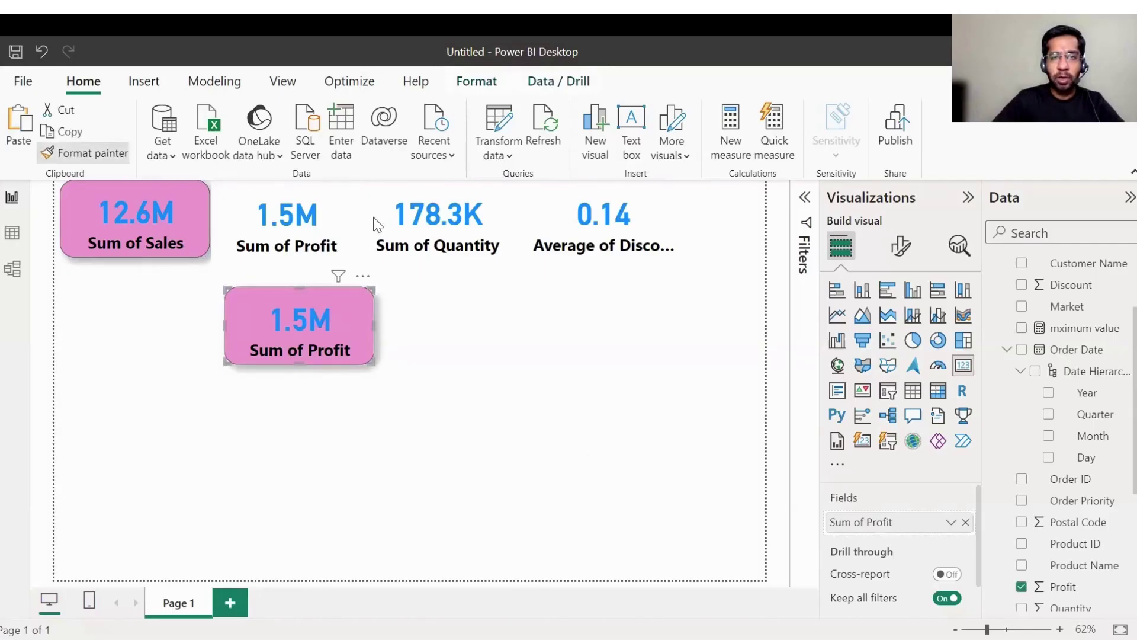
left_click(474, 208)
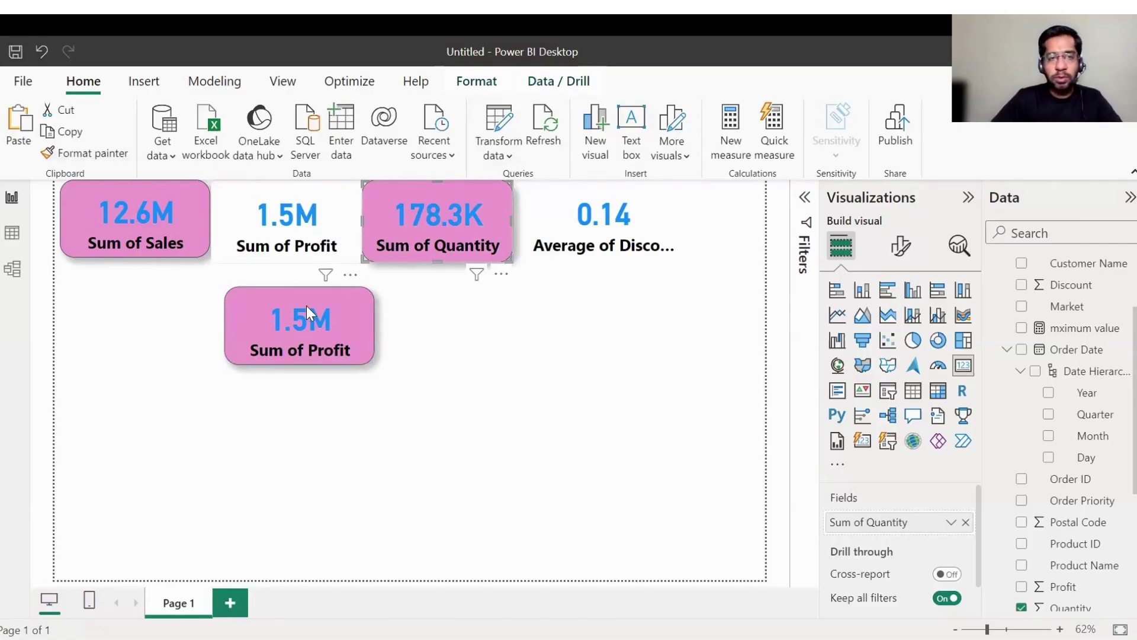
Delete the plain Sum of Profit card and move the pink Sum of Profit card into its place in the row
left_click(286, 221)
key("Delete")
left_click_drag(288, 291, 280, 191)
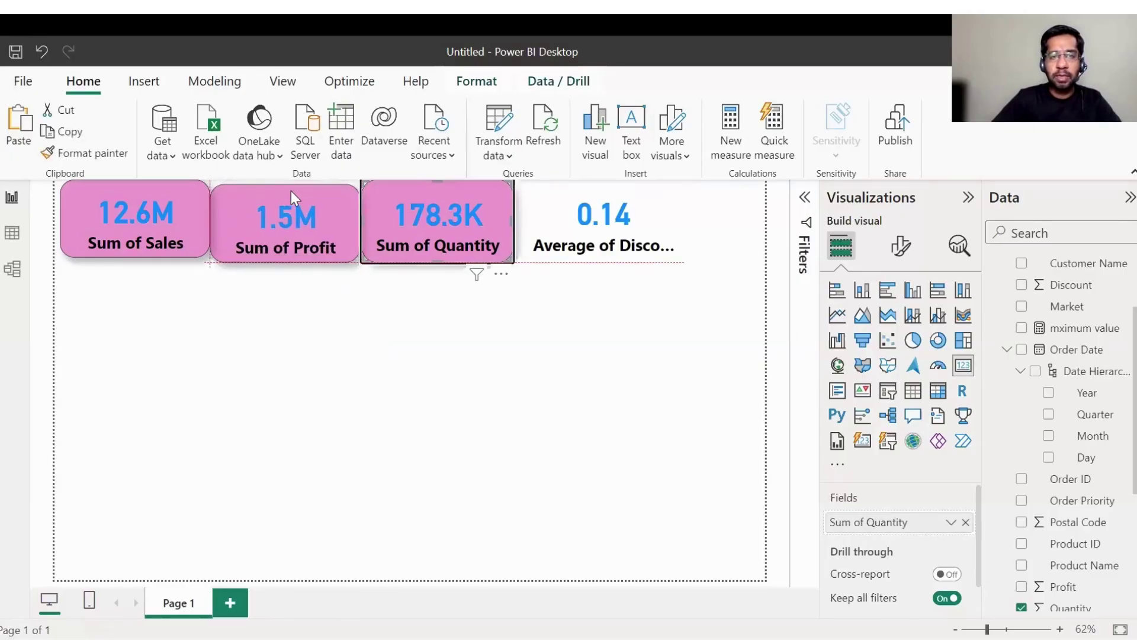
Add an empty multi-row card below the KPI cards and enlarge it to about twice its width and height
left_click(565, 217)
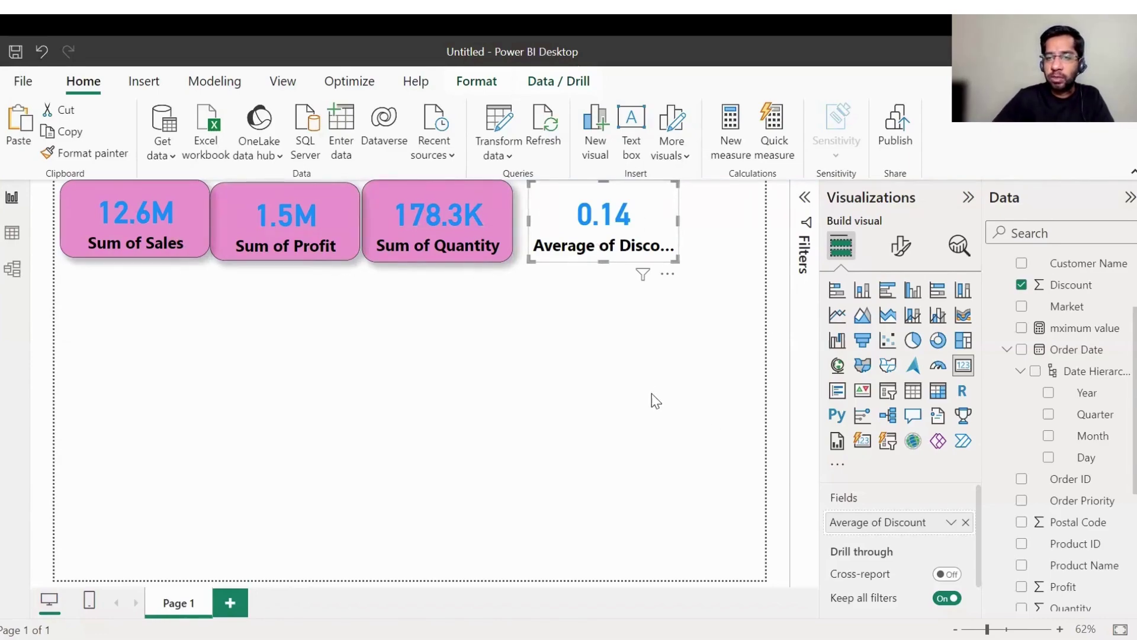
key("Escape")
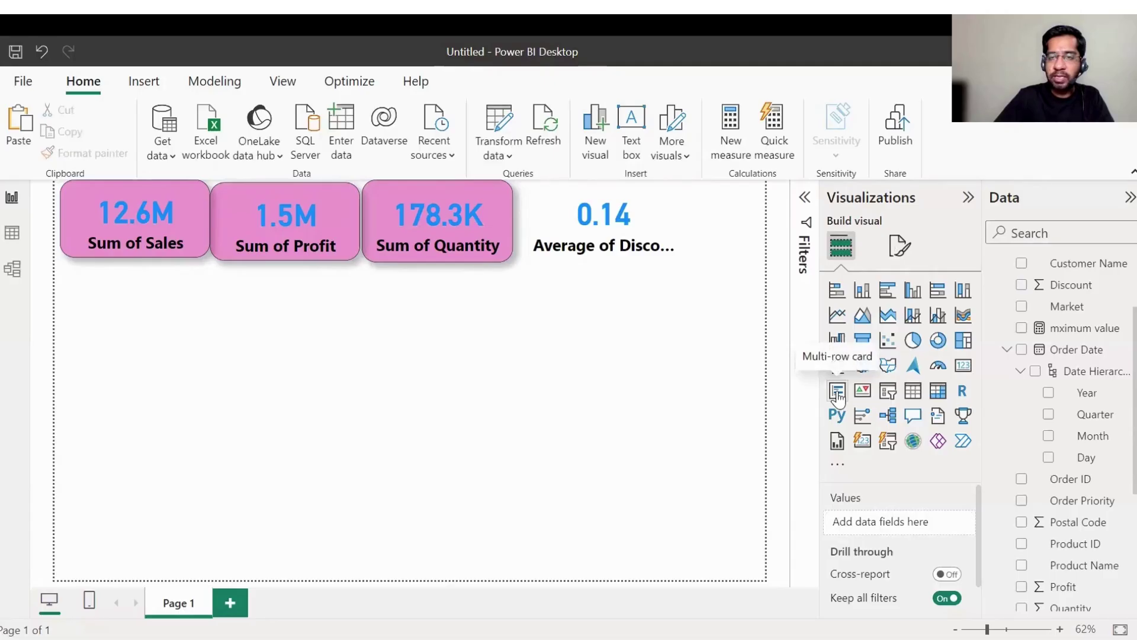
left_click(837, 392)
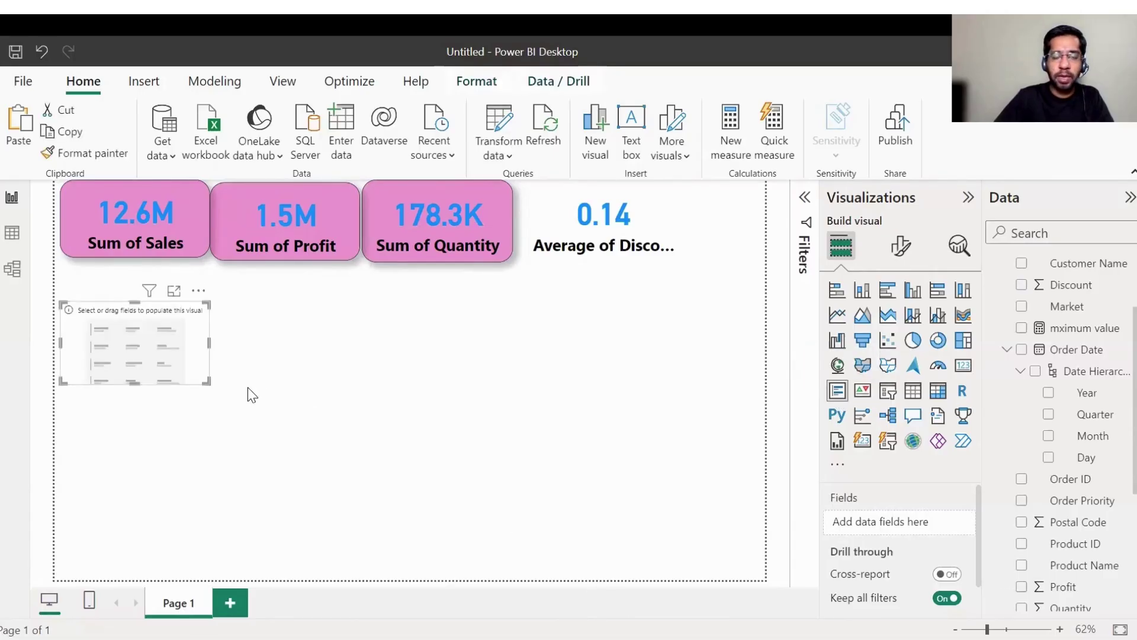
left_click_drag(208, 382, 382, 476)
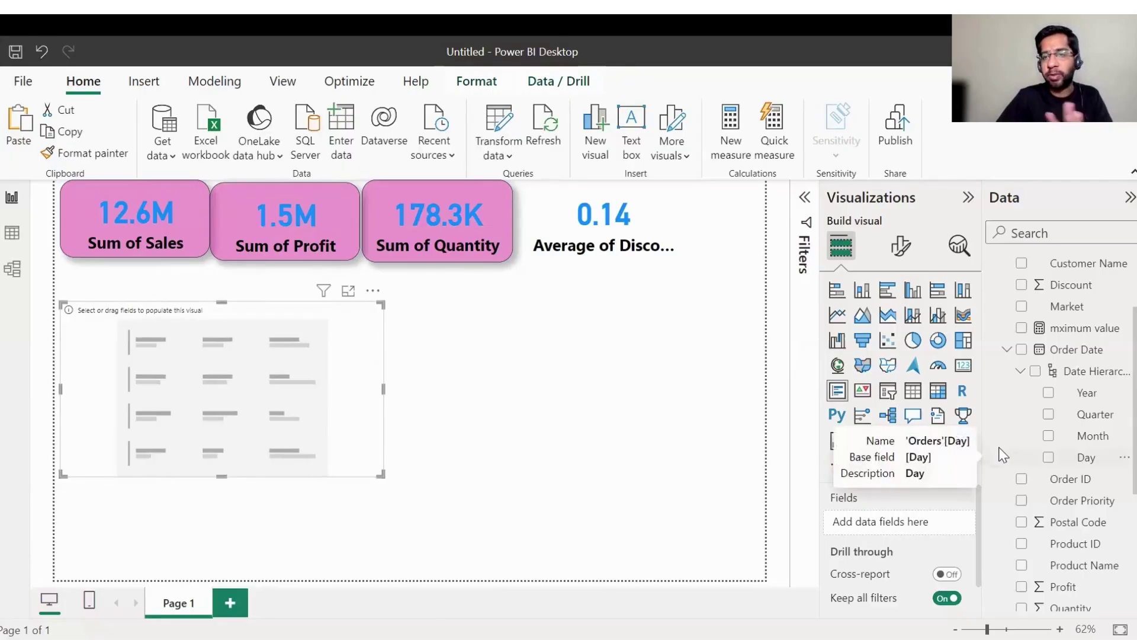
Add Sales, Profit, Quantity and Discount to the multi-row card and resize it to a single row as wide as the four KPI cards
scroll(1081, 492, "down", 4)
scroll(1048, 445, "up", 4)
scroll(1051, 426, "up", 1)
scroll(1066, 391, "down", 5)
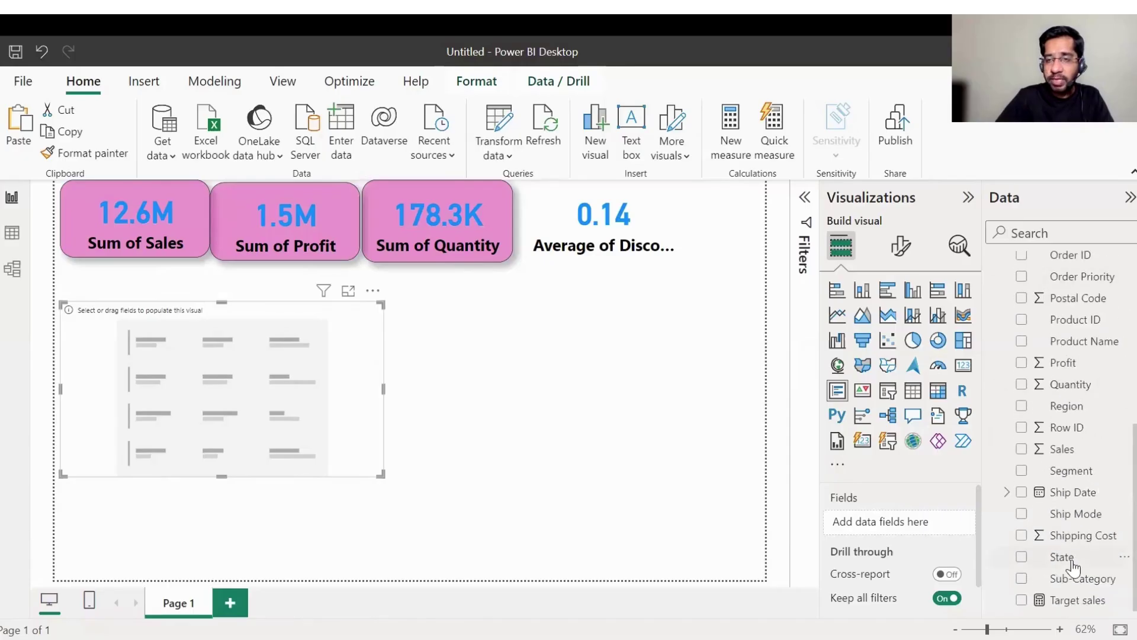
left_click_drag(1068, 448, 425, 475)
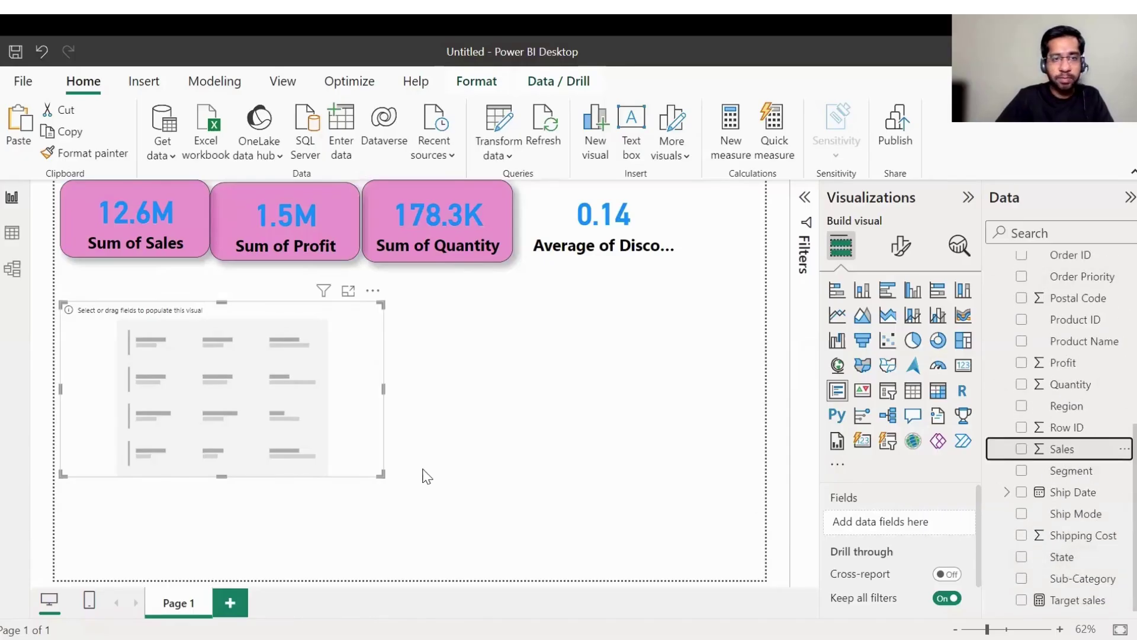
left_click(1063, 449)
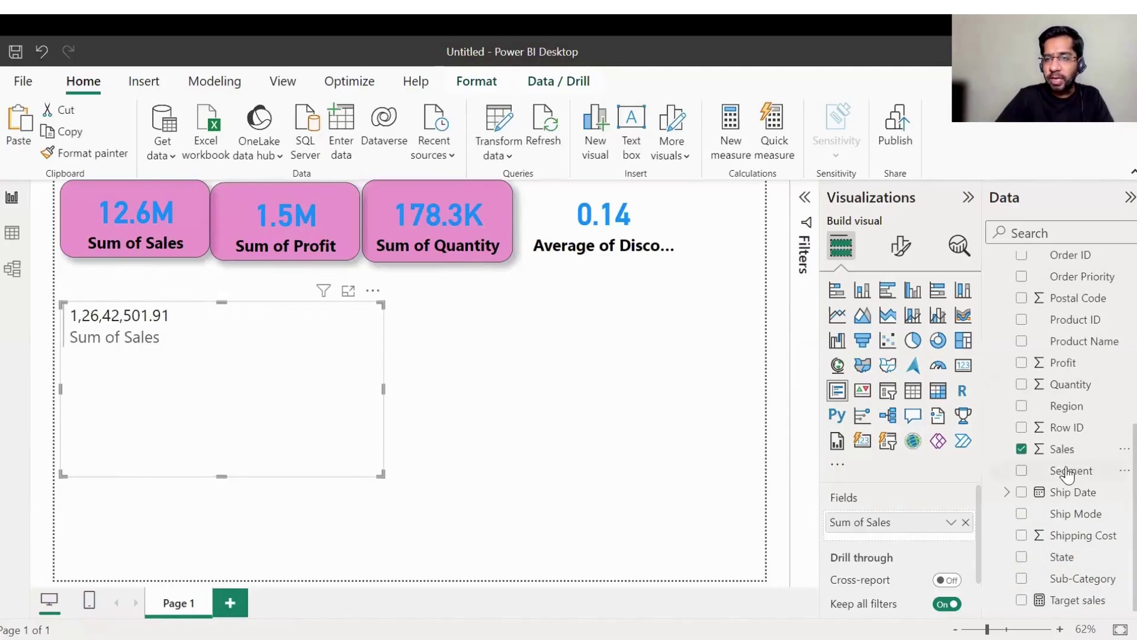
left_click(1069, 469)
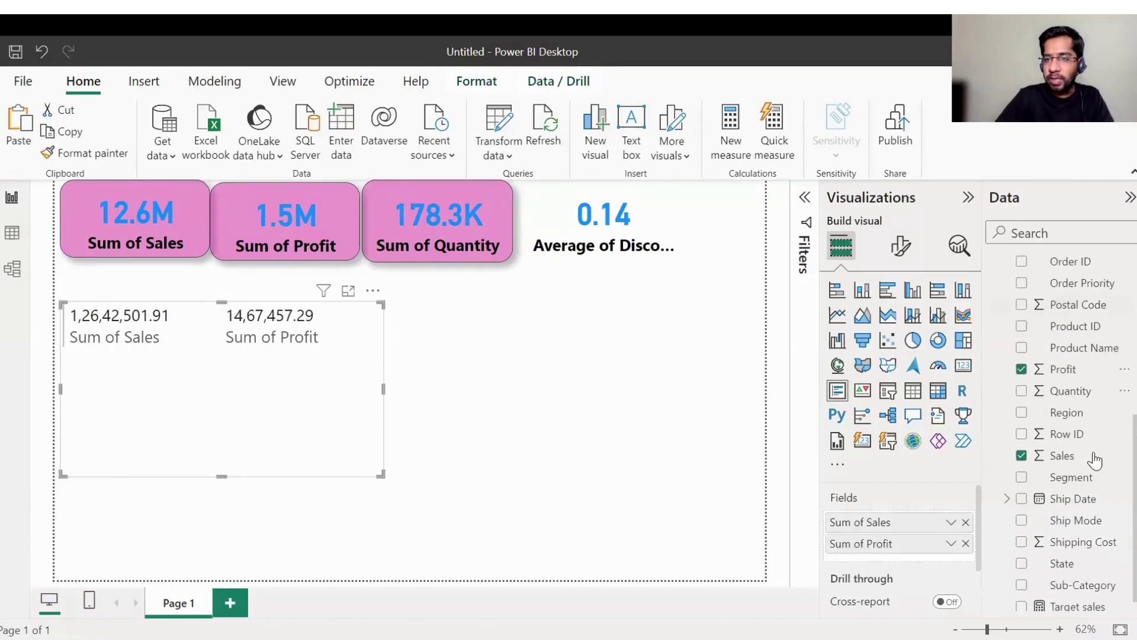
left_click(1055, 391)
scroll(1051, 424, "up", 5)
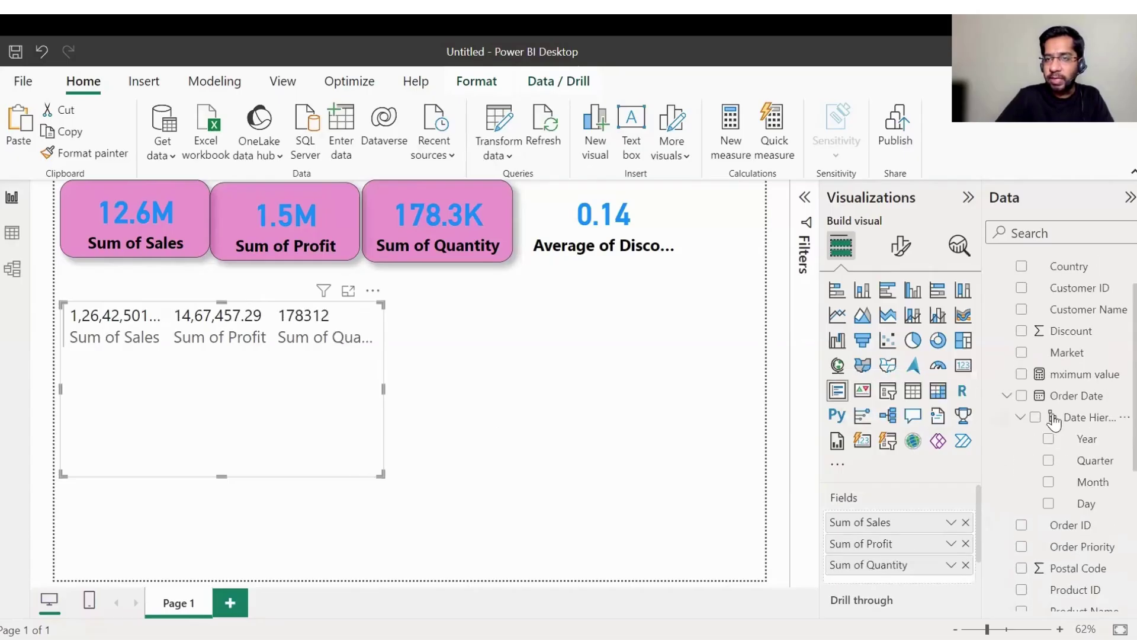
left_click(1021, 331)
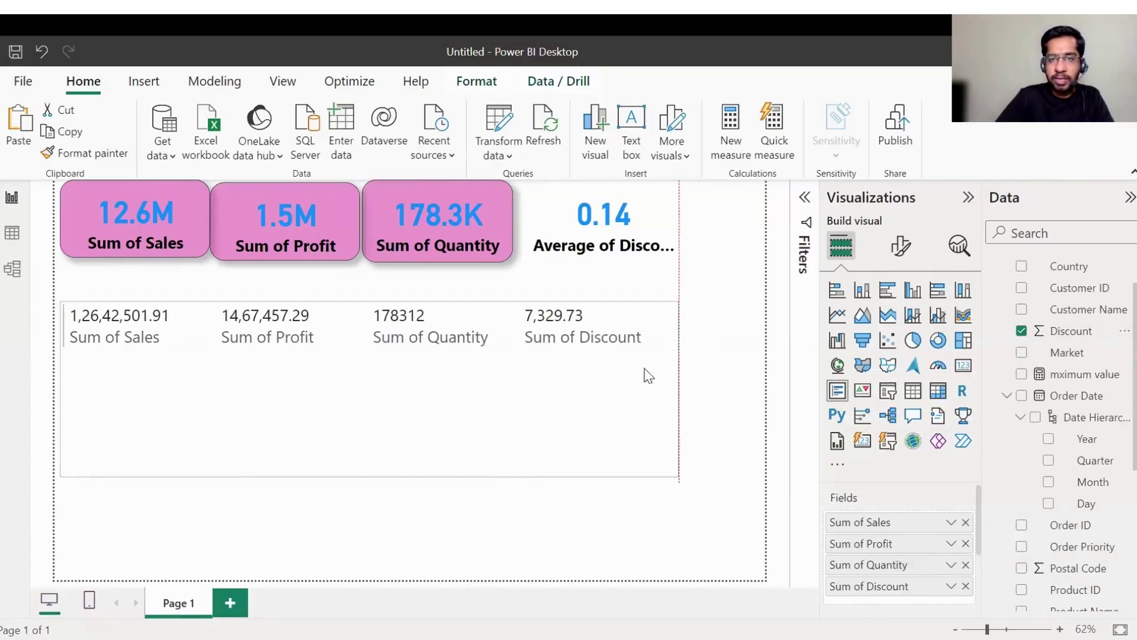
left_click_drag(363, 470, 381, 363)
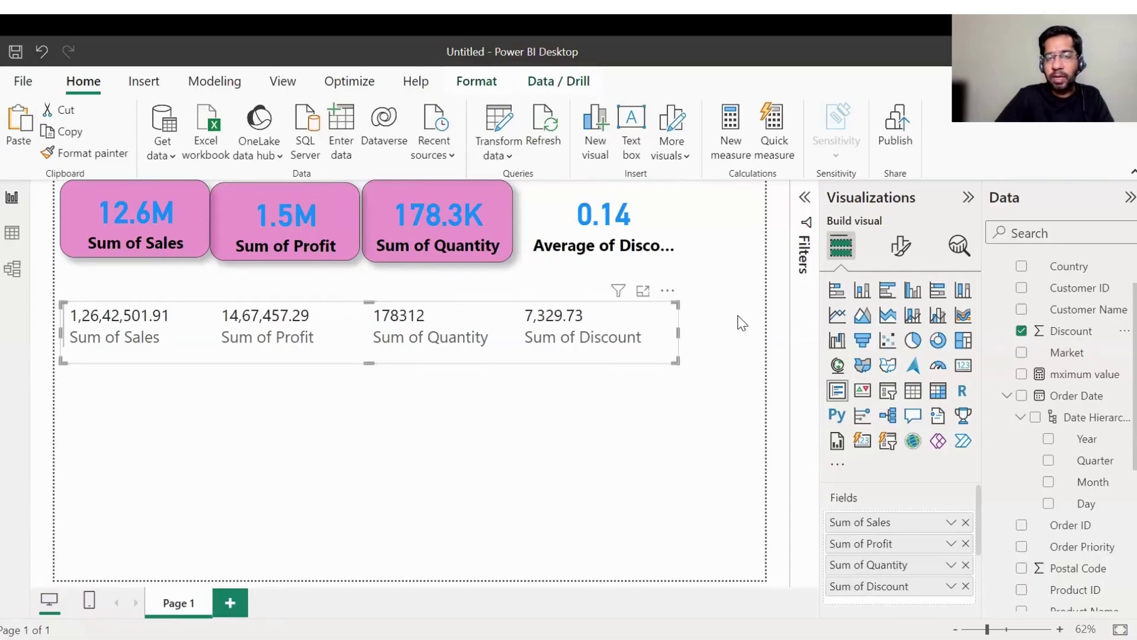
left_click(542, 378)
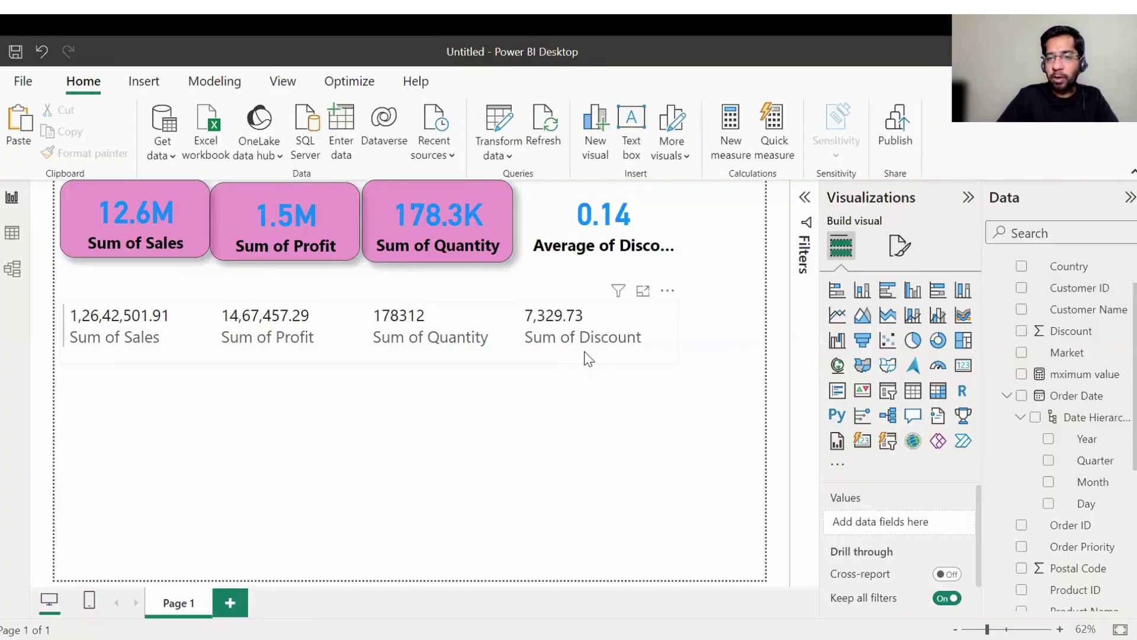
Change the Discount aggregation in the multi-row card from Sum to Average
left_click(573, 325)
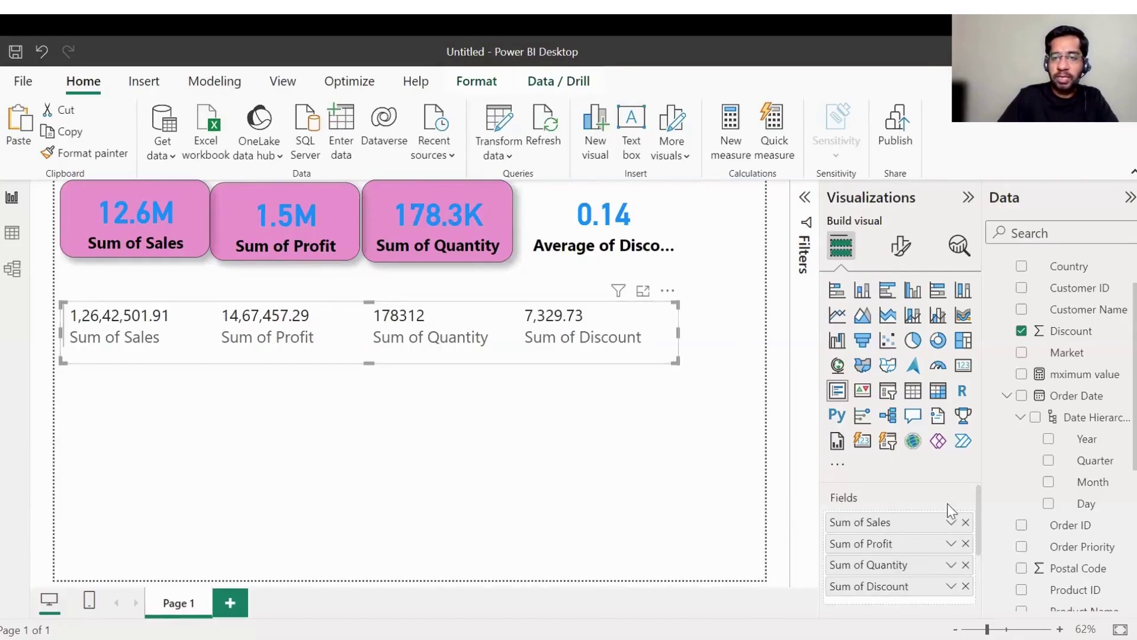
scroll(952, 527, "down", 1)
scroll(875, 557, "up", 1)
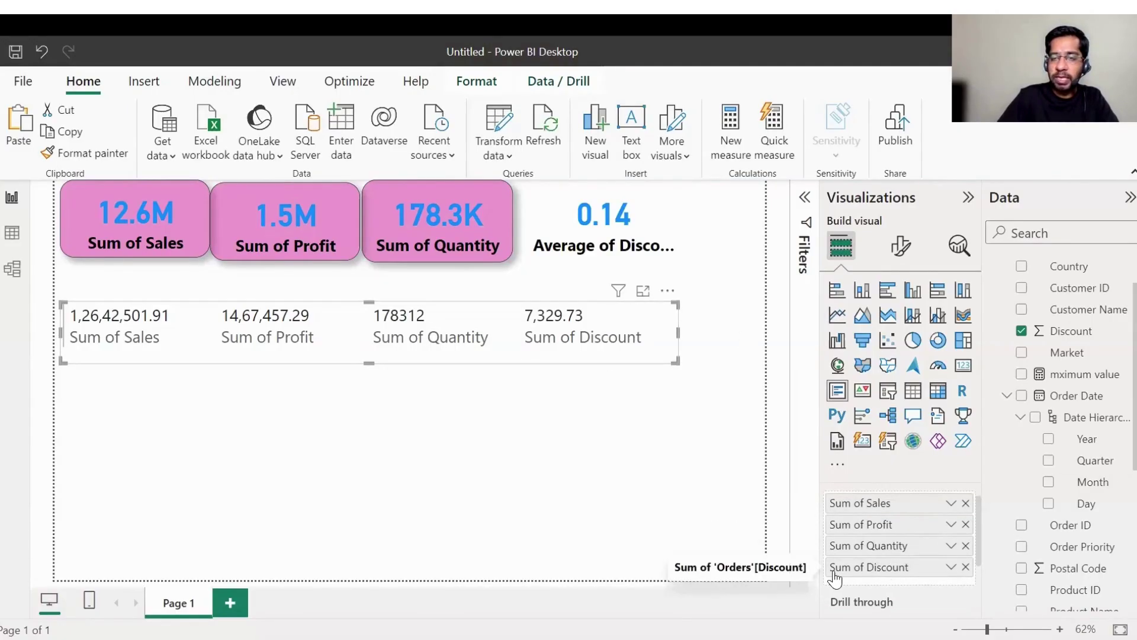
left_click(950, 569)
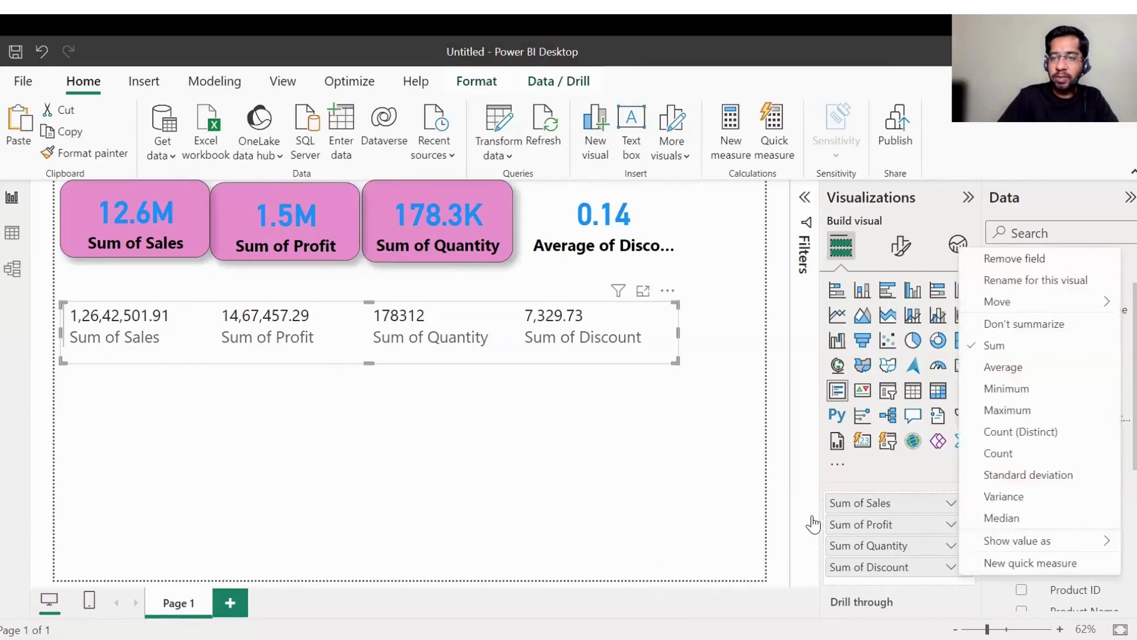
left_click(641, 502)
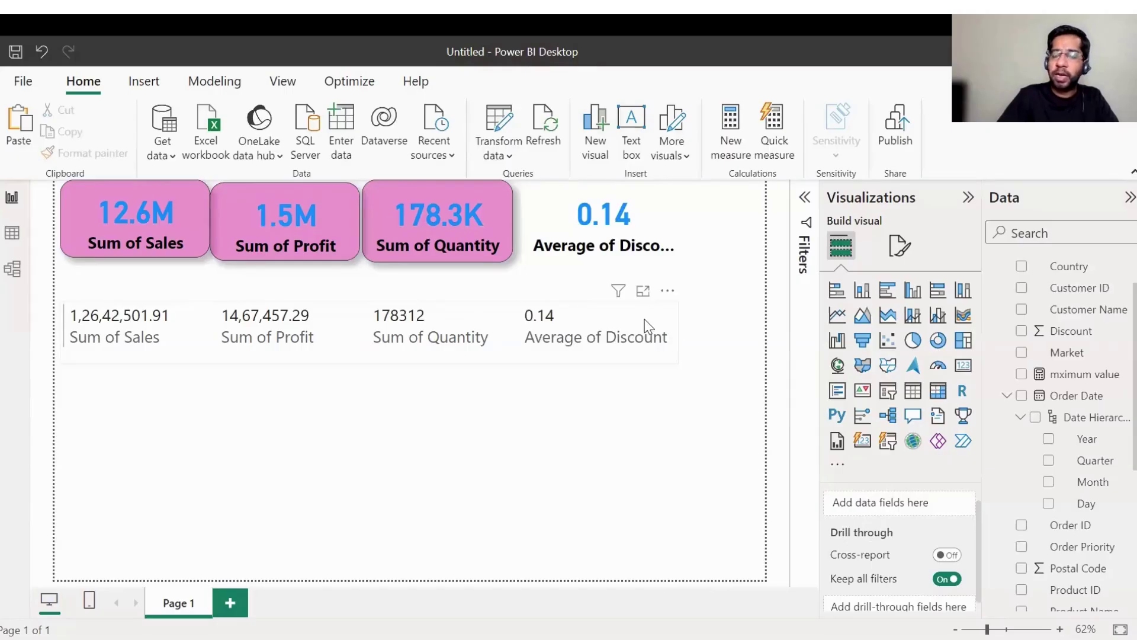
Add top and bottom borders to the cards in the multi-row card's style settings
left_click(648, 326)
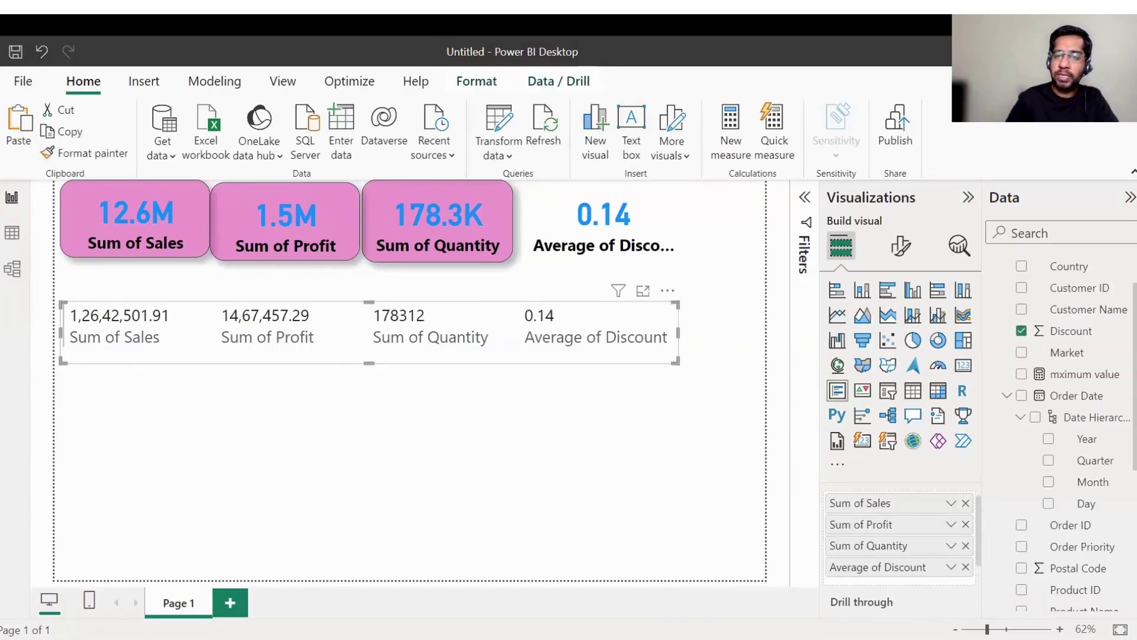
left_click(900, 248)
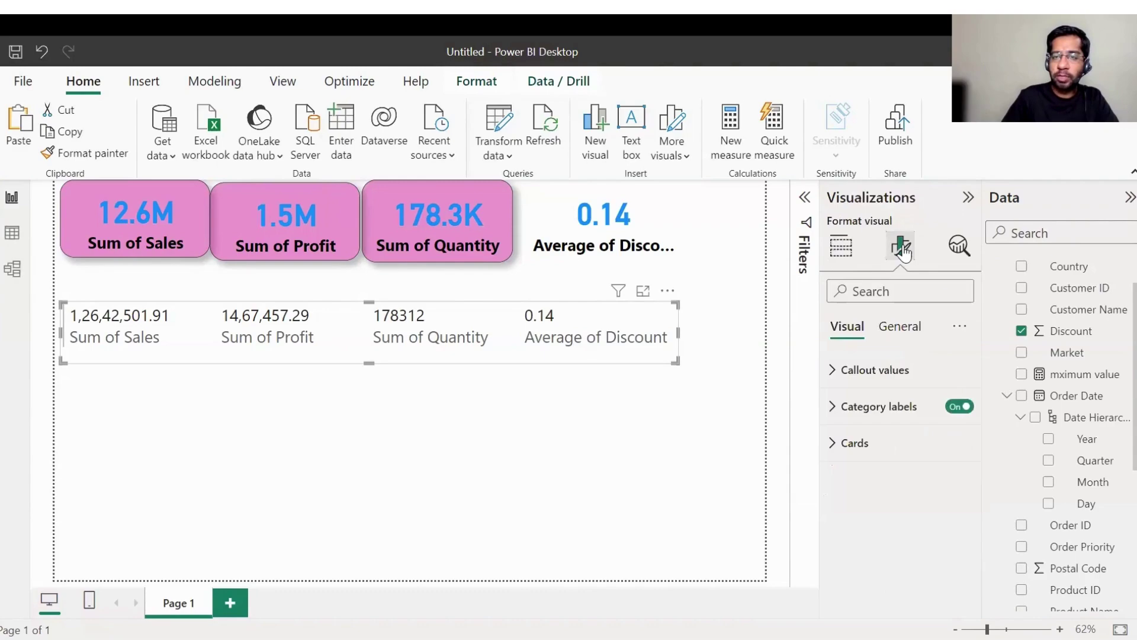
left_click(834, 370)
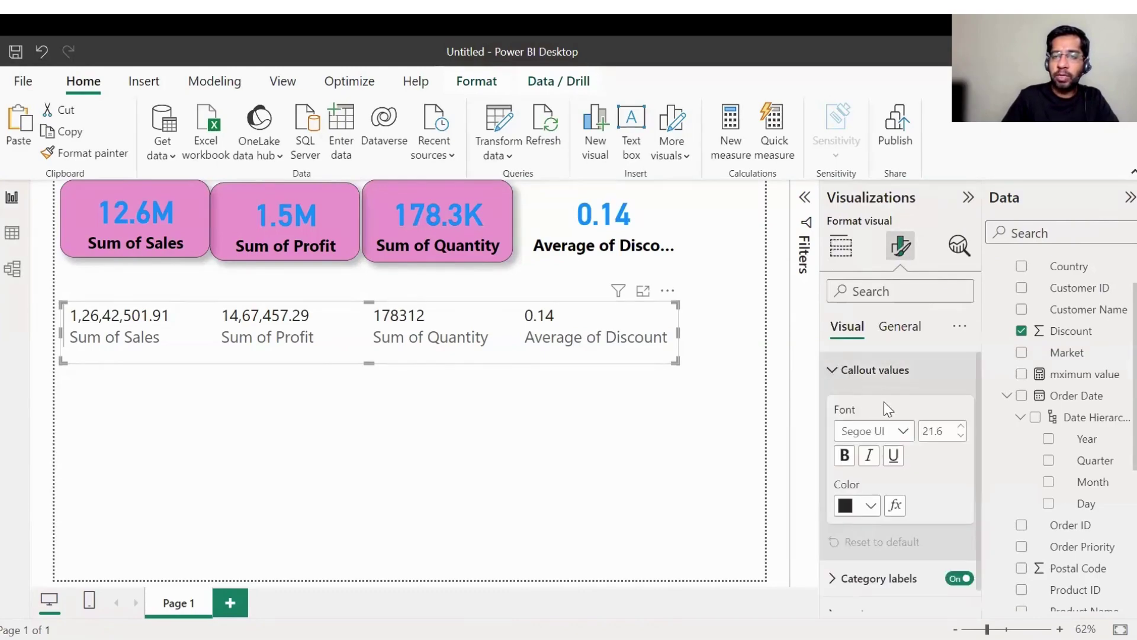
scroll(893, 378, "down", 1)
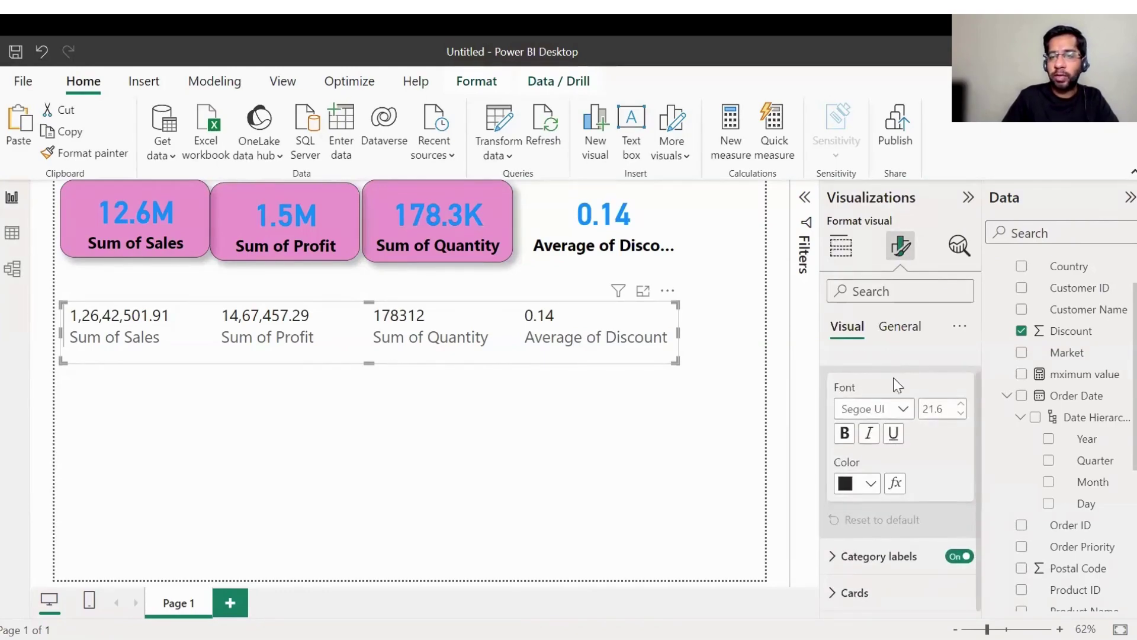
left_click(832, 560)
scroll(838, 592, "down", 3)
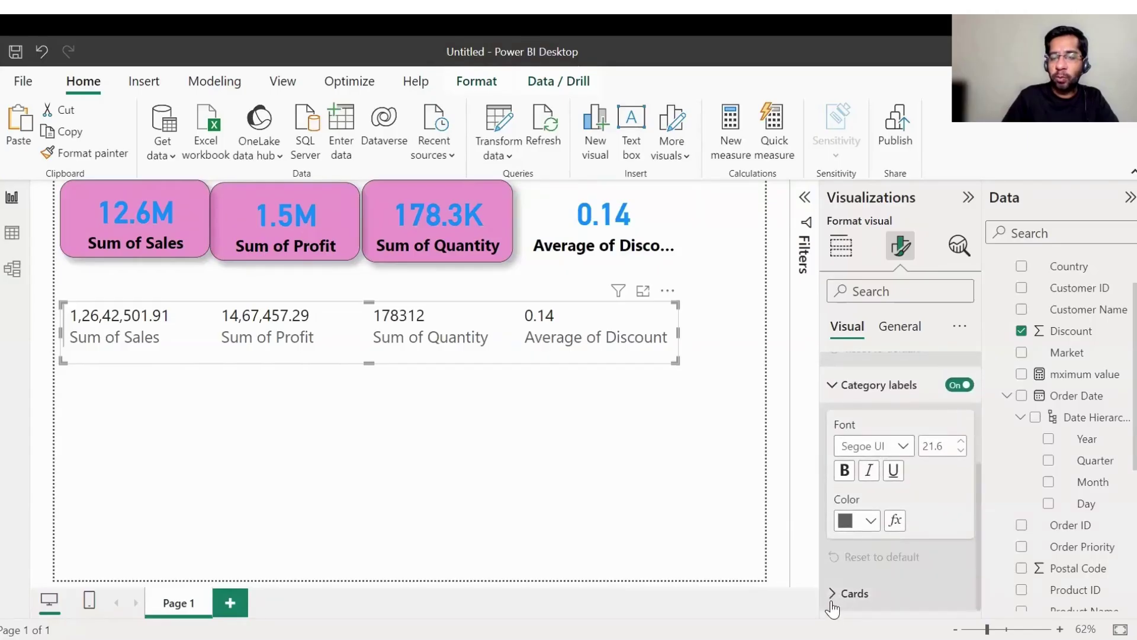
left_click(855, 595)
scroll(901, 427, "down", 10)
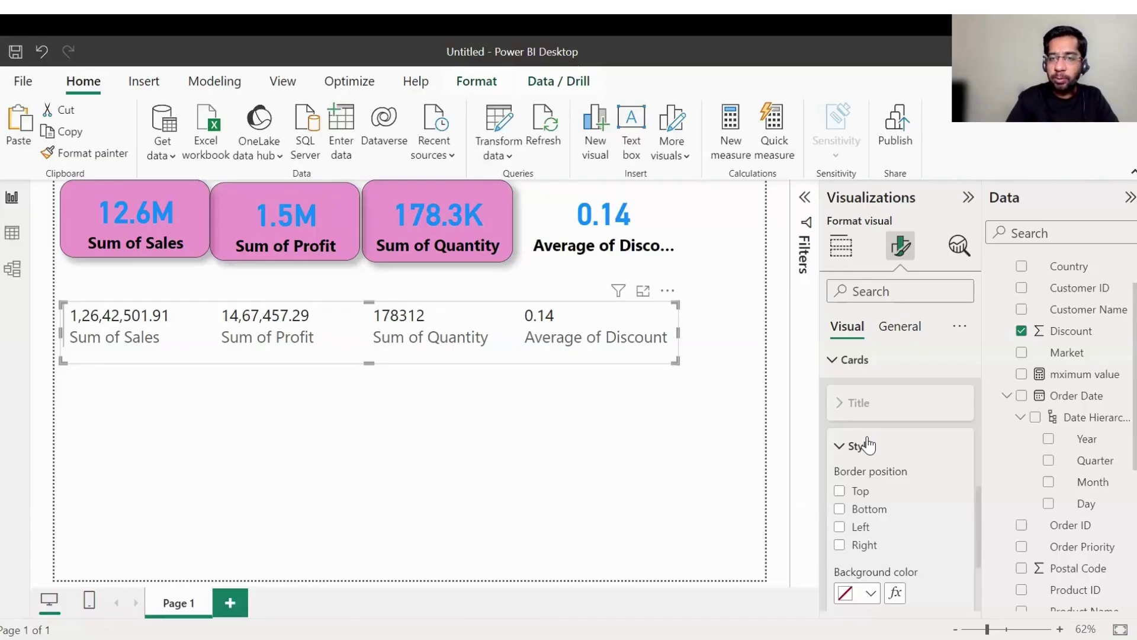
scroll(886, 468, "down", 3)
left_click(840, 413)
left_click(840, 431)
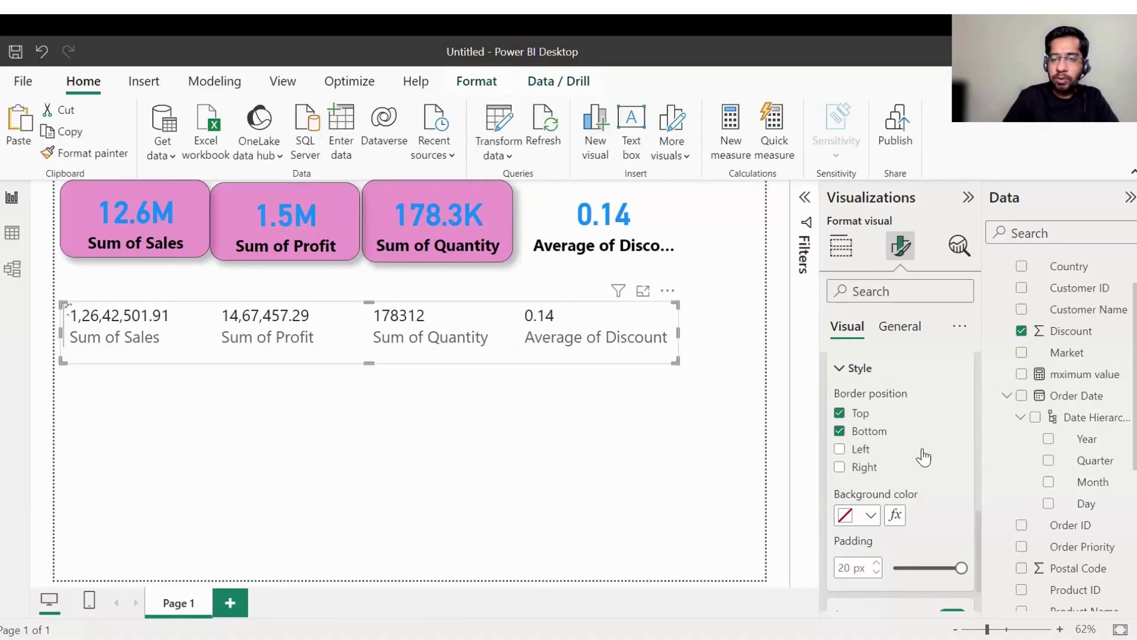
left_click(564, 411)
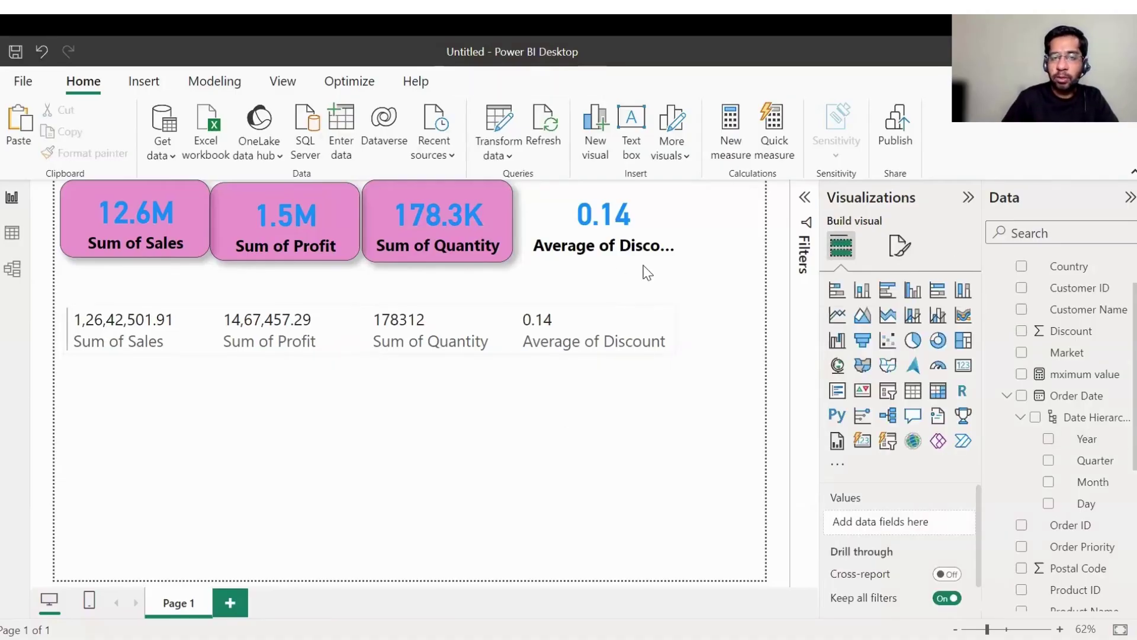
Set the multi-row card's background to the recently used magenta pink with 50% transparency
left_click(525, 362)
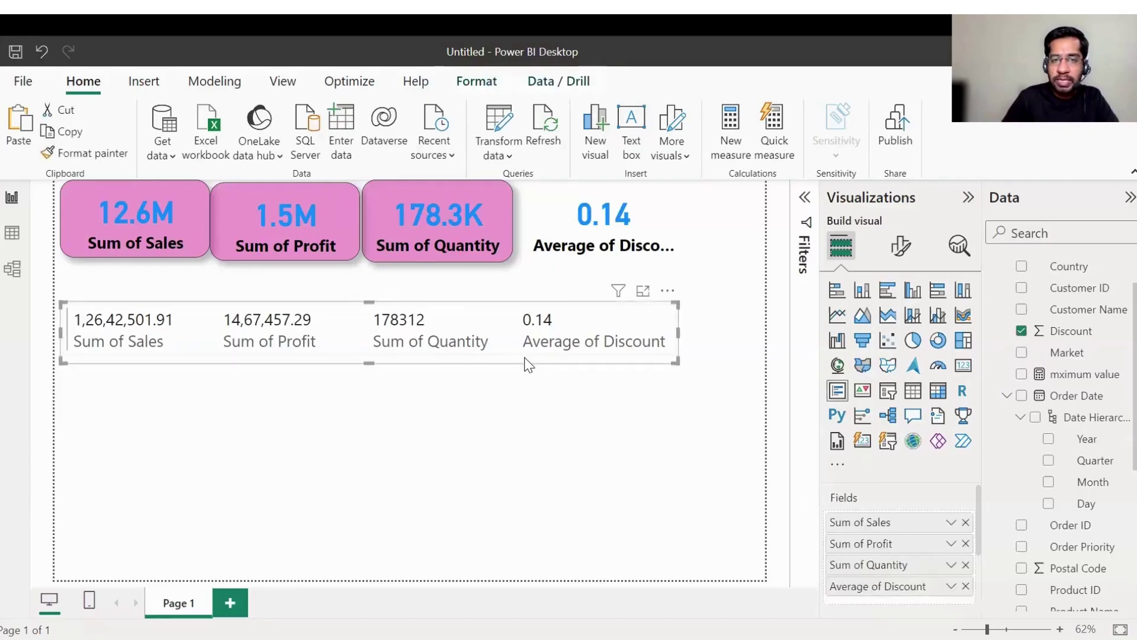
mouse_move(364, 361)
left_mouse_down()
mouse_move(368, 374)
mouse_move(389, 372)
mouse_move(376, 363)
left_mouse_up()
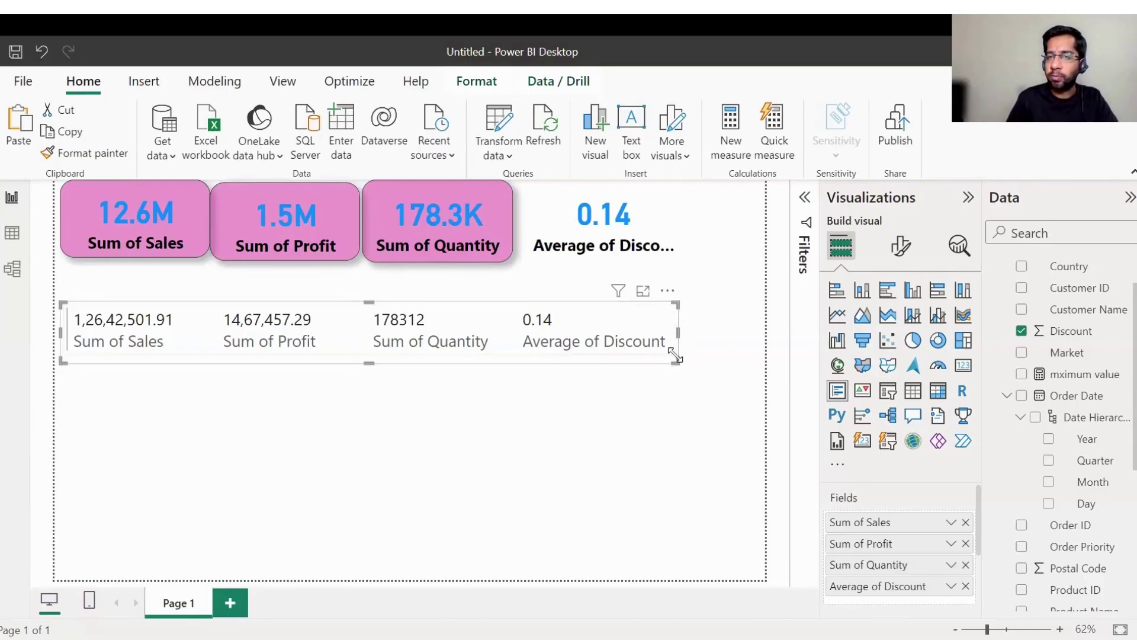
left_click(901, 248)
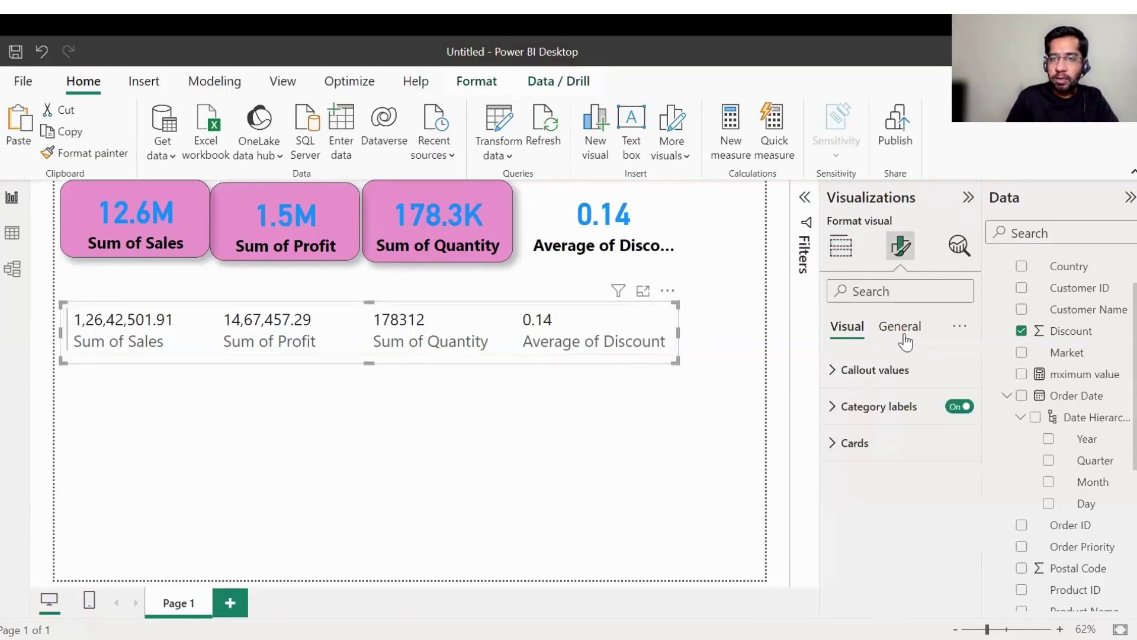
left_click(901, 327)
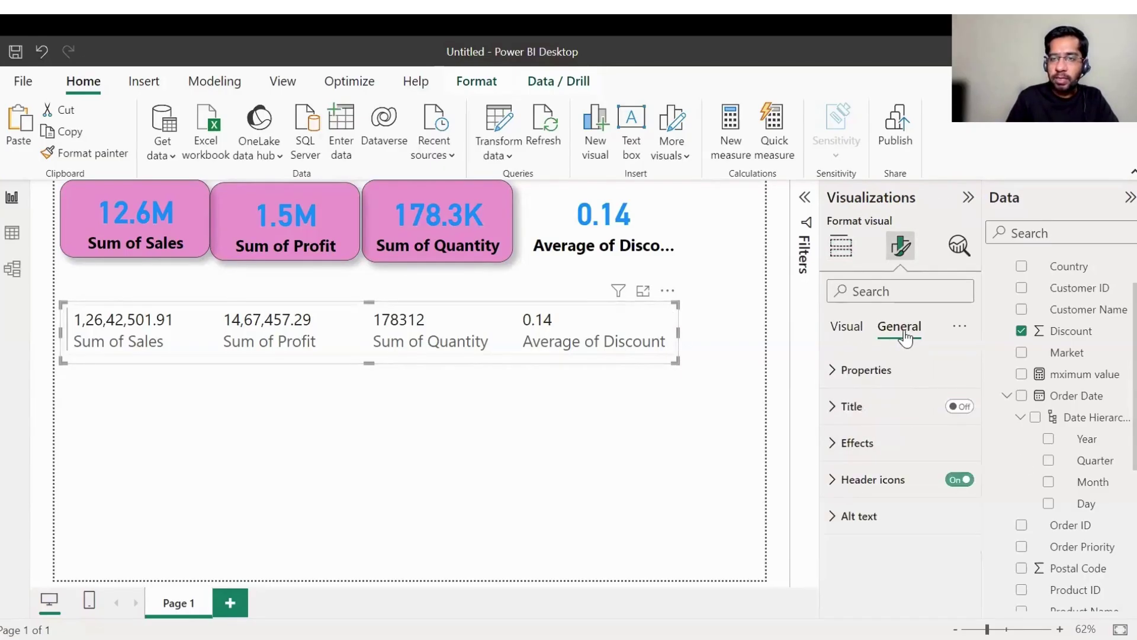
left_click(833, 370)
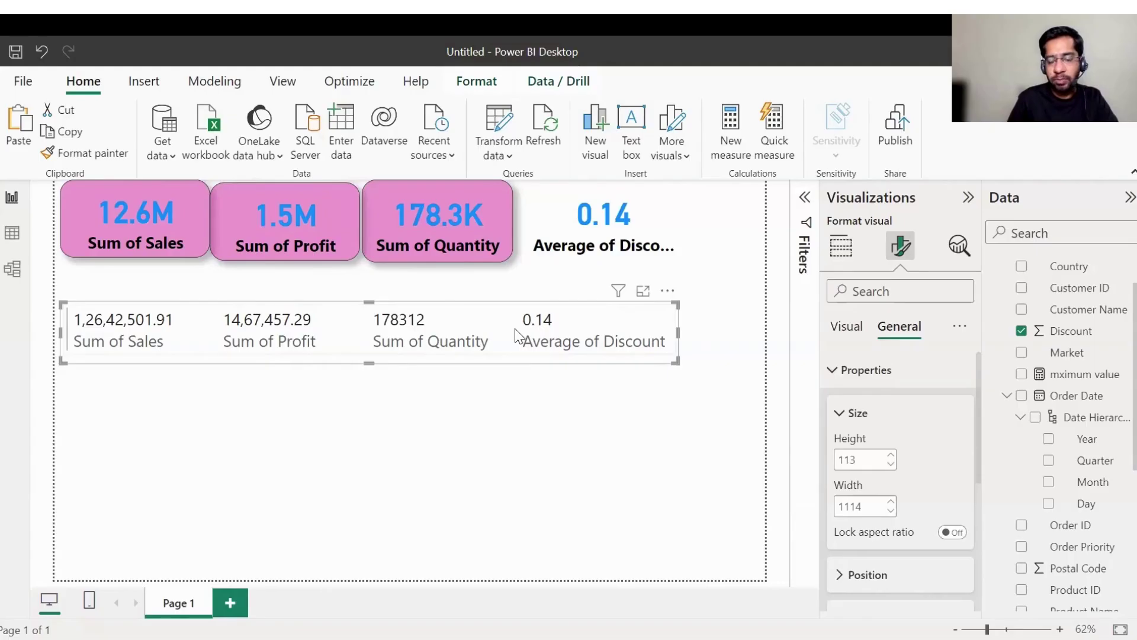
scroll(842, 362, "down", 4)
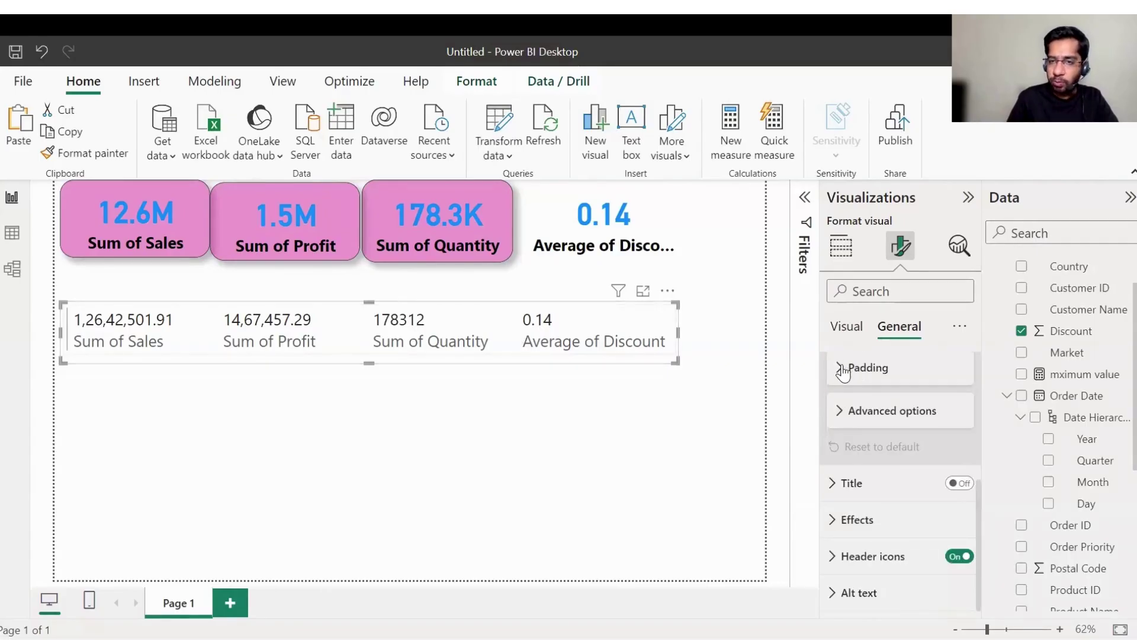
left_click(833, 521)
scroll(894, 432, "down", 1)
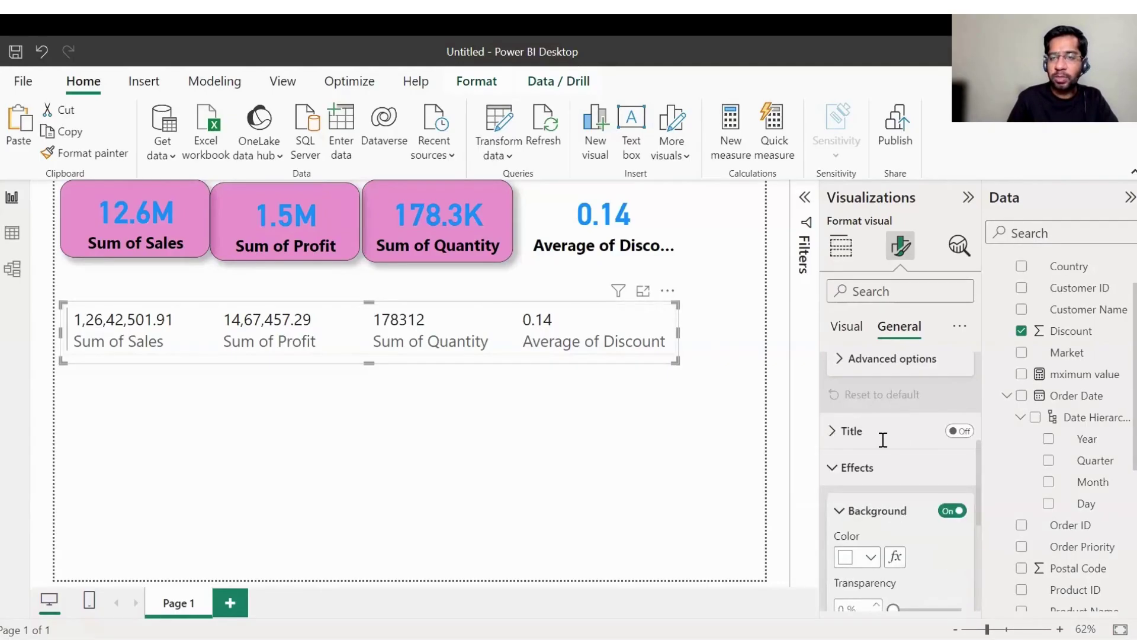
scroll(901, 439, "down", 3)
left_click(854, 418)
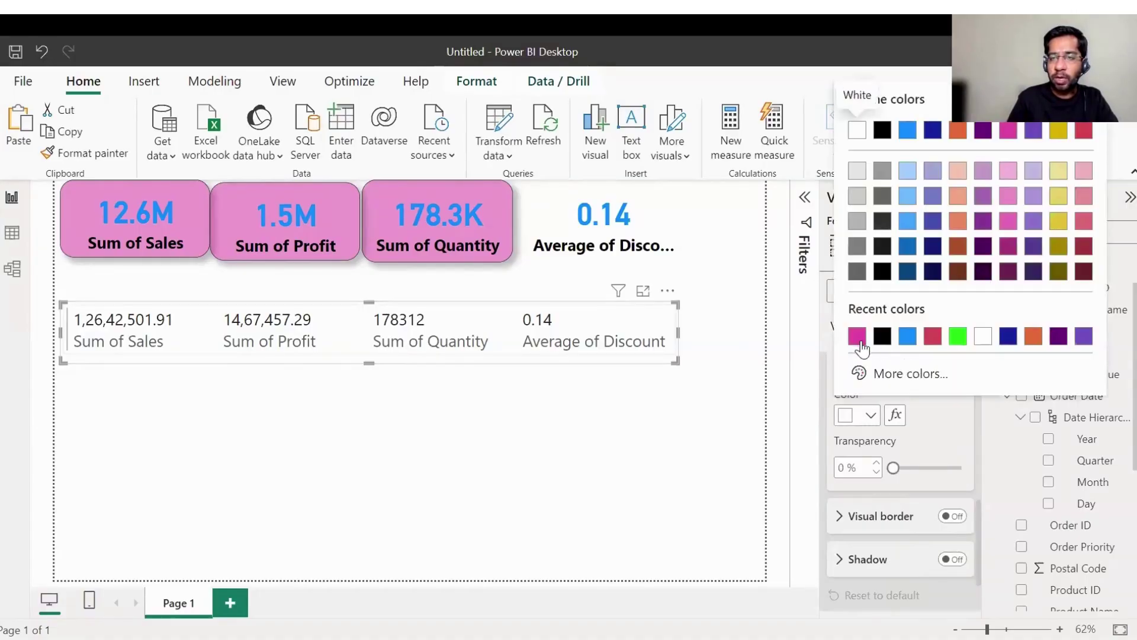
double_click(849, 466)
type("50")
Give the multi-row card a visual border with 30 px rounded corners and turn on its shadow
left_click(951, 516)
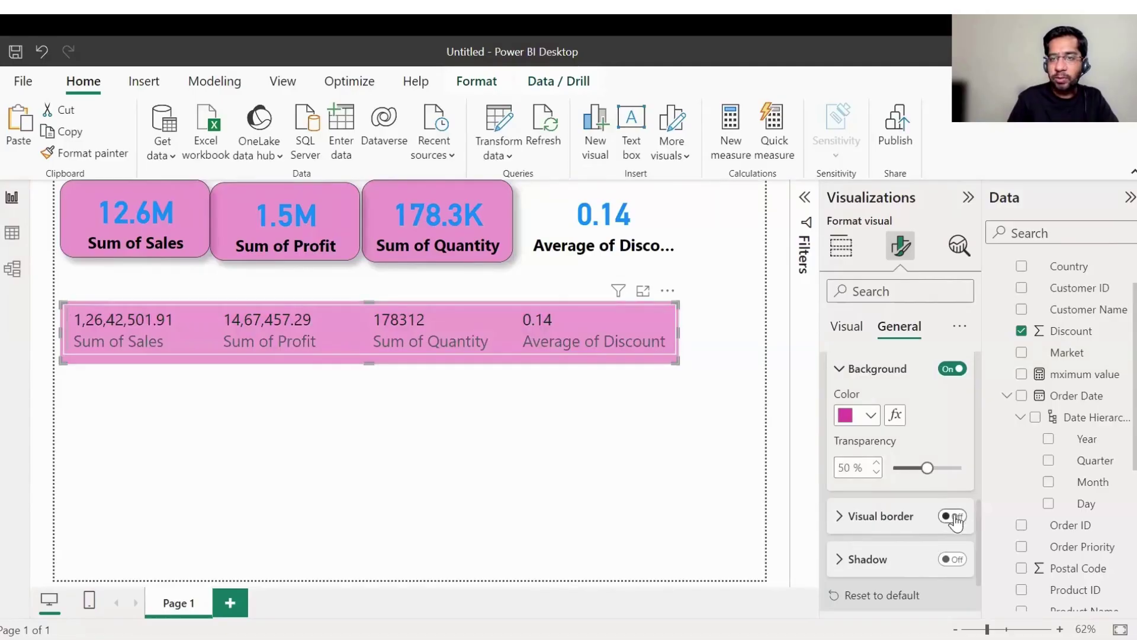
scroll(852, 453, "down", 1)
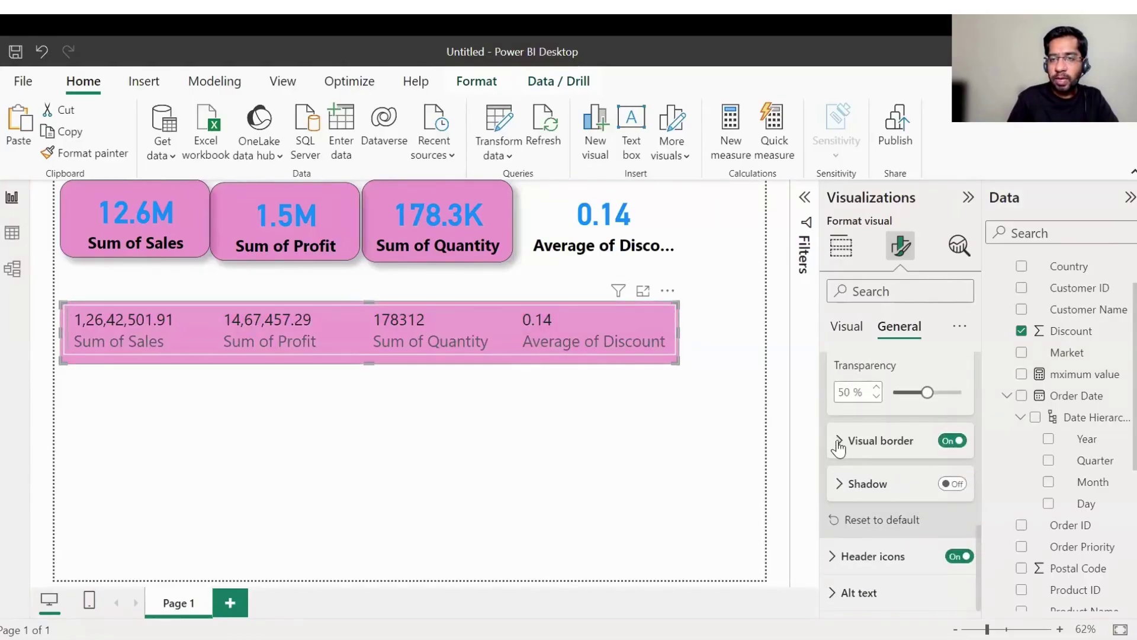
left_click(839, 443)
left_click_drag(893, 540, 969, 542)
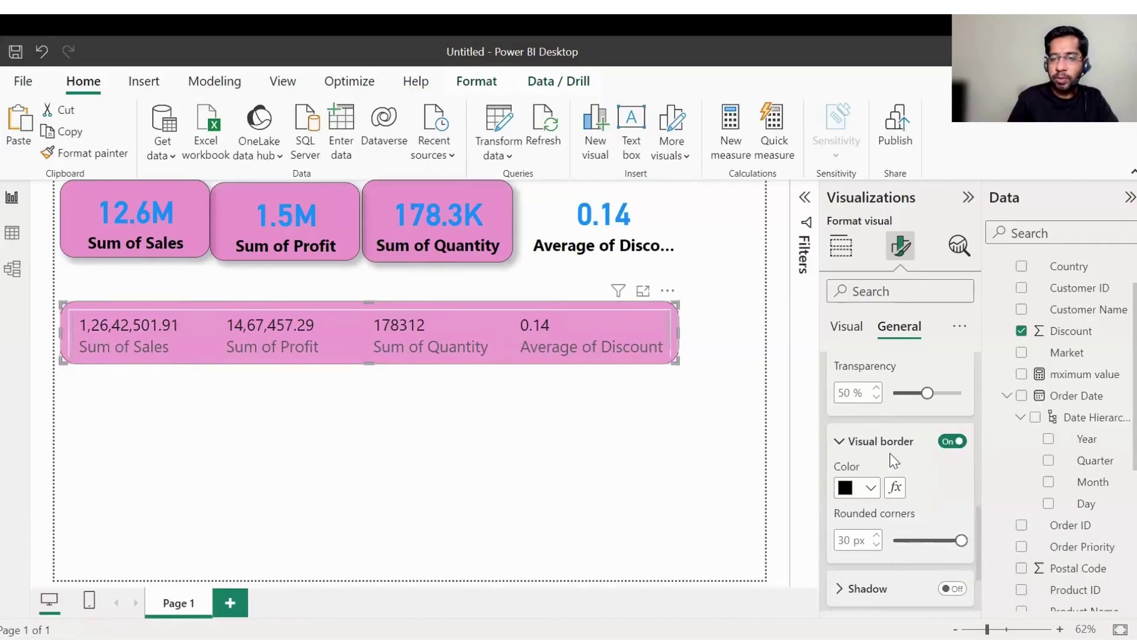
scroll(940, 559, "down", 2)
left_click(952, 511)
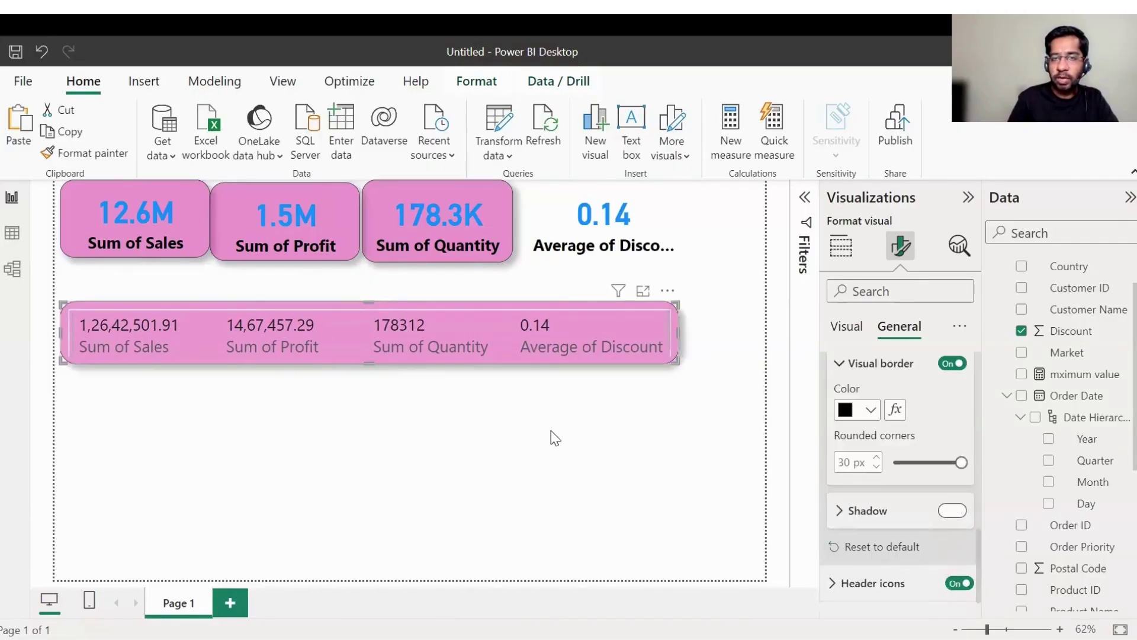
left_click(529, 401)
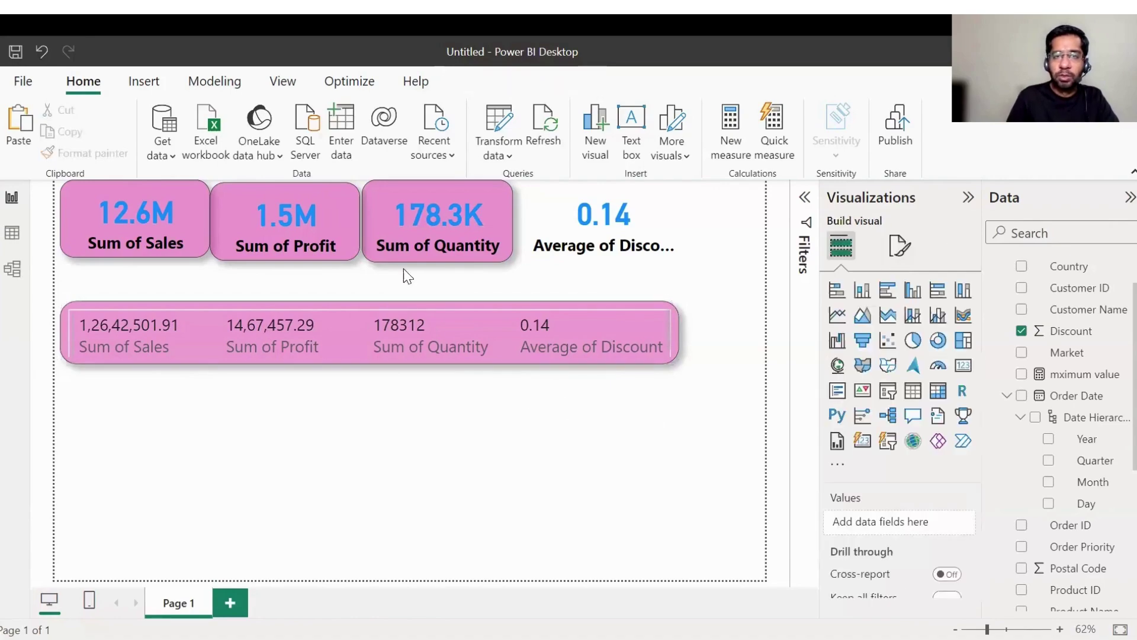